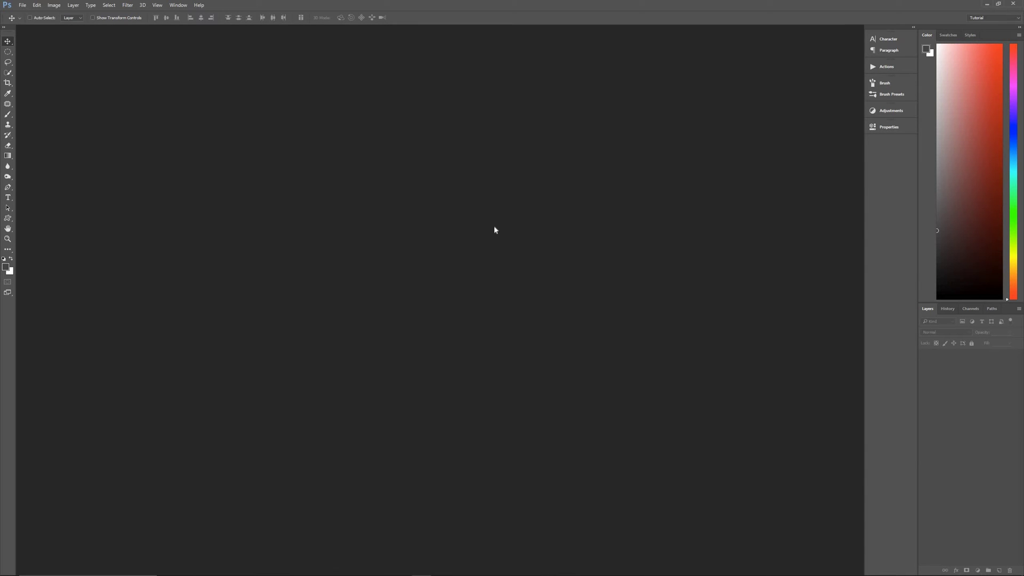
Create a 3840×2160 px, 150 ppi document named 'Charcoal Pencil Text' with a white background
key(ctrl+n)
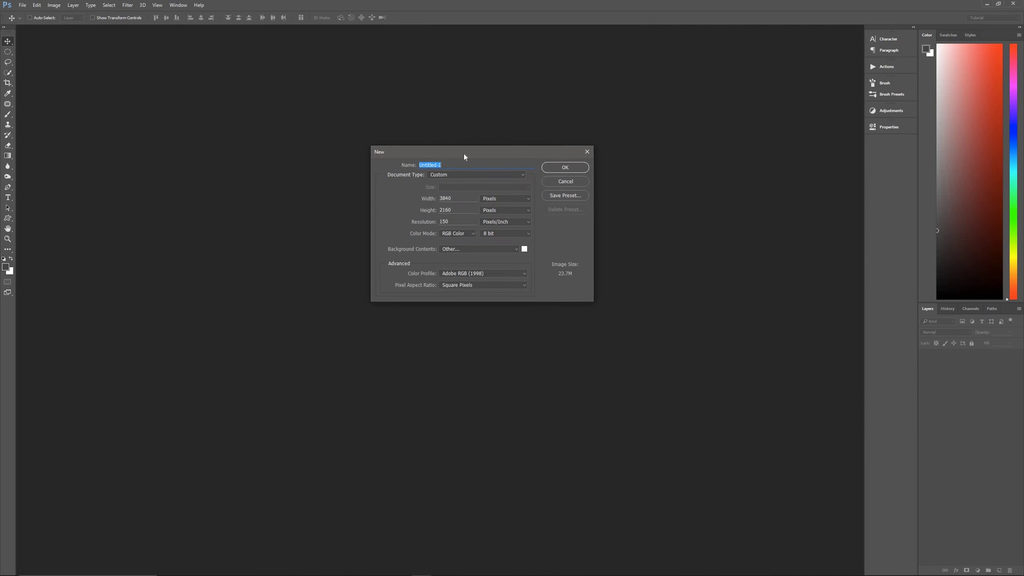
text(Charcoal Pencil Text)
click(442, 201)
click(525, 250)
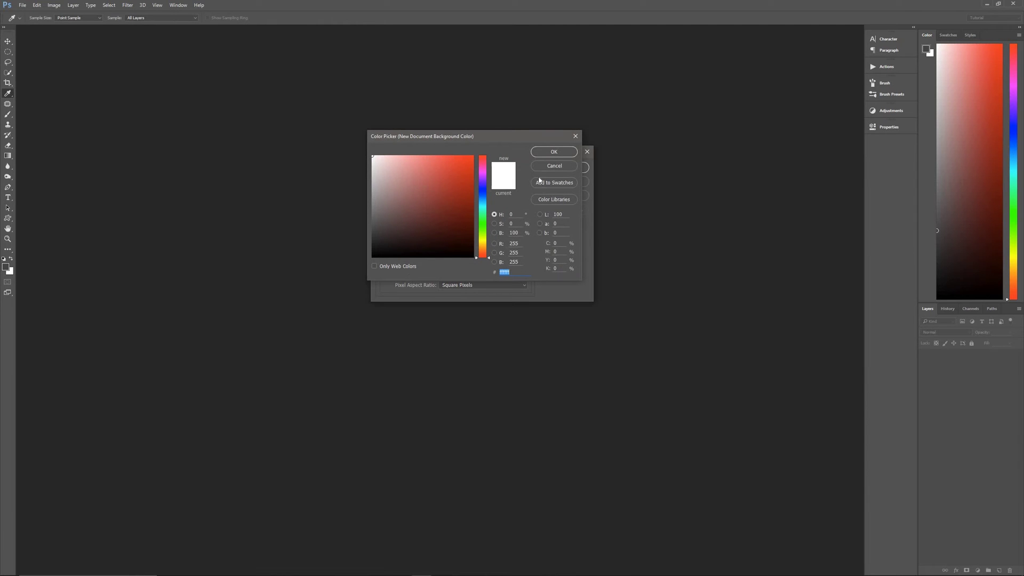
click(551, 153)
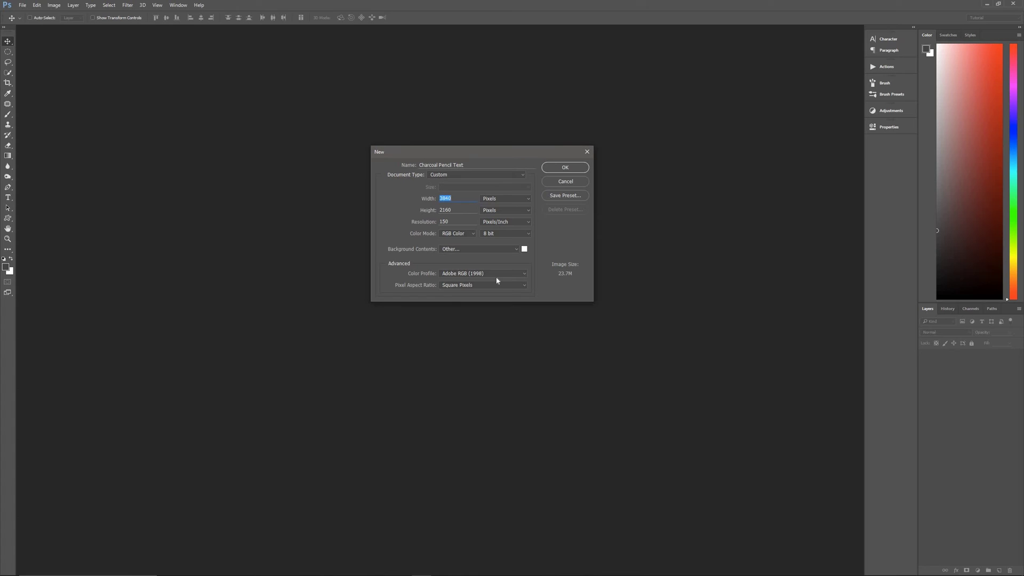
click(586, 169)
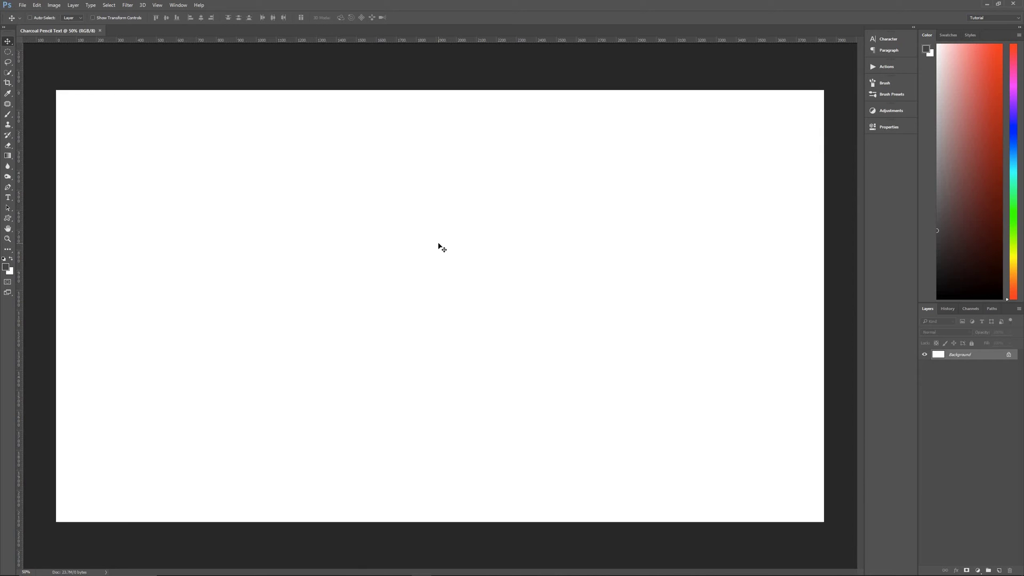
Set the foreground swatch to #454545 and keep the background swatch white (#ffffff)
click(6, 268)
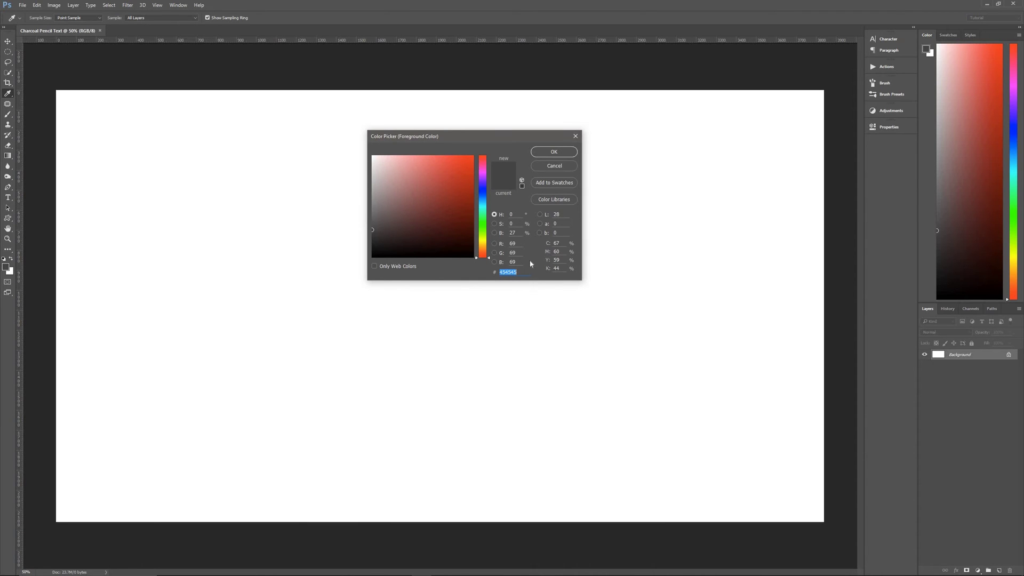
click(561, 152)
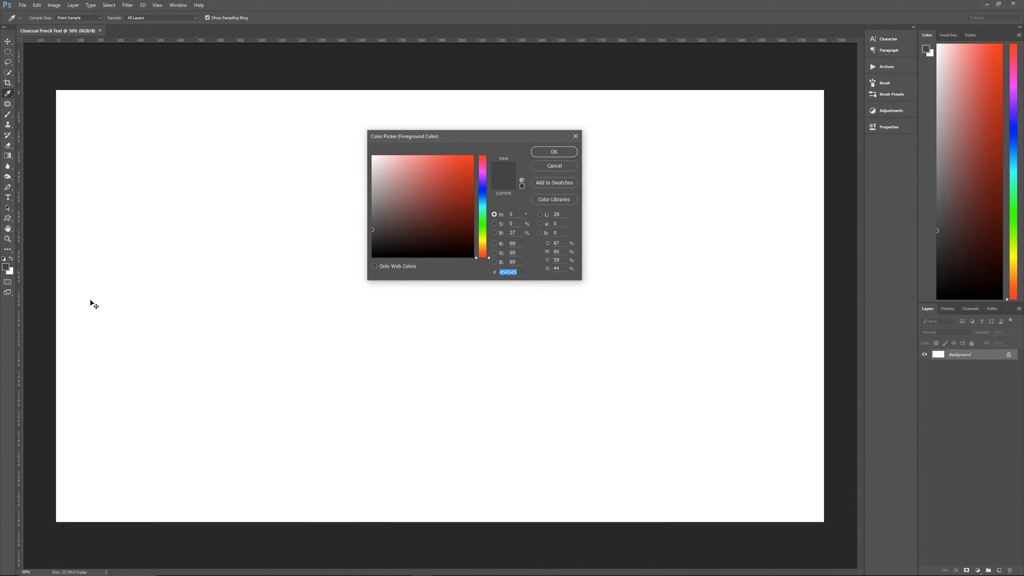
click(10, 274)
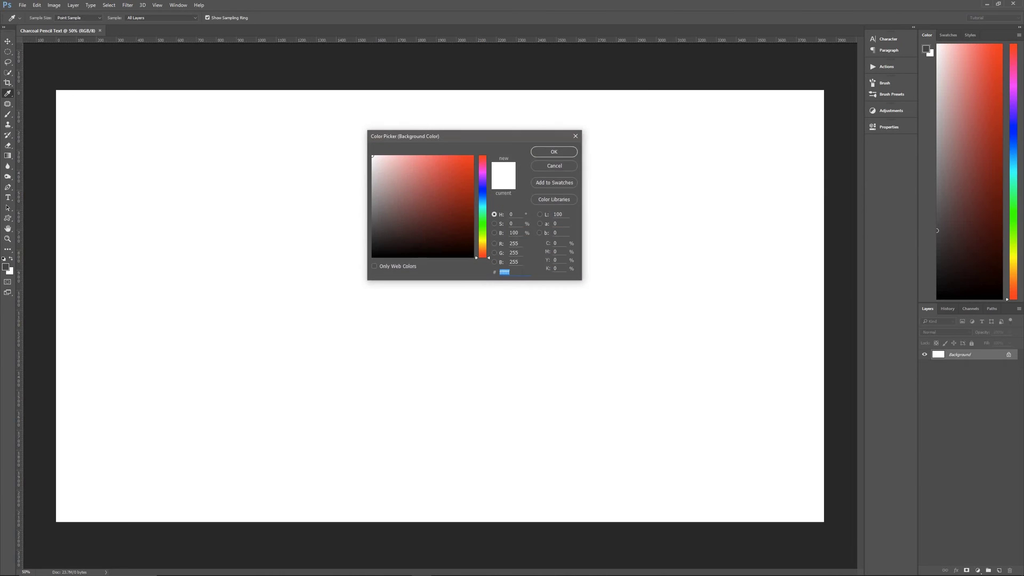
click(554, 153)
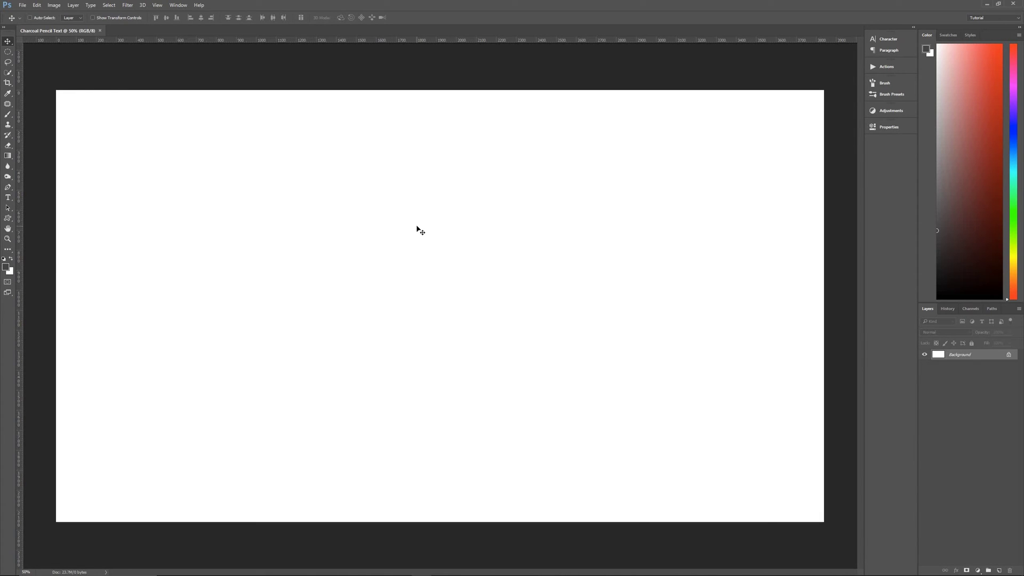
Type PIXEL MAGIC in dark grey #454545 near the canvas centre and commit it
key(t)
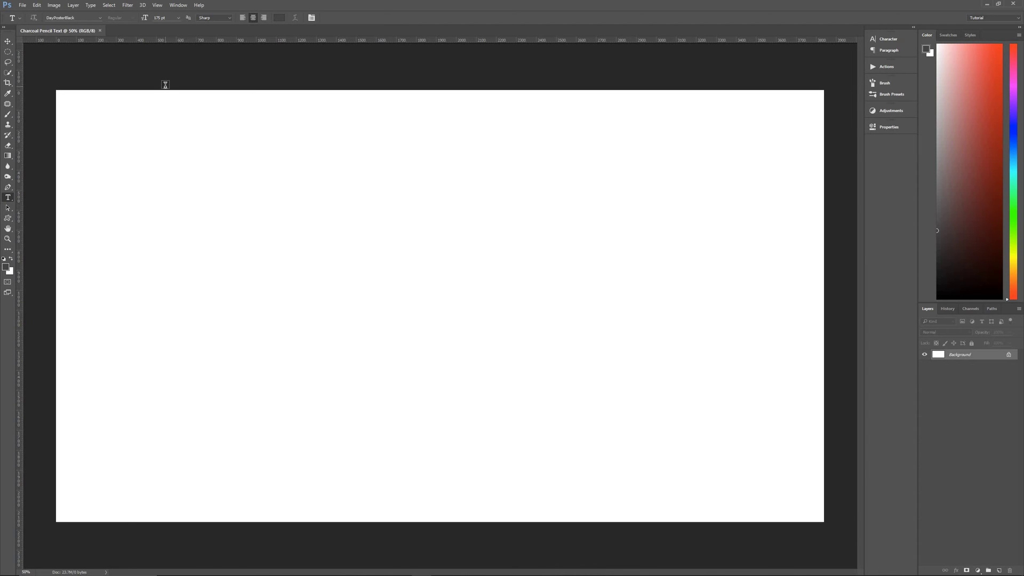
click(279, 18)
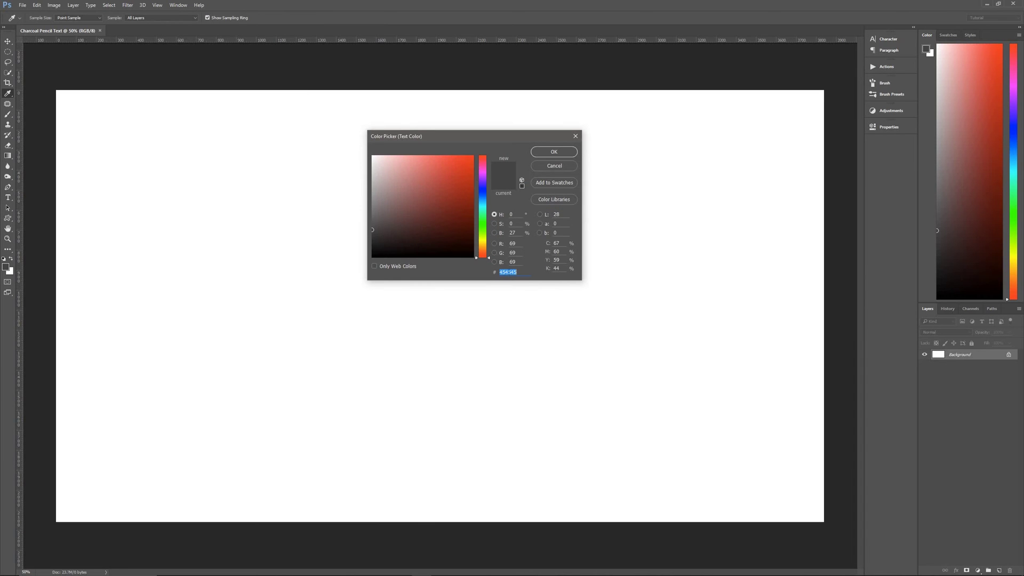
click(555, 152)
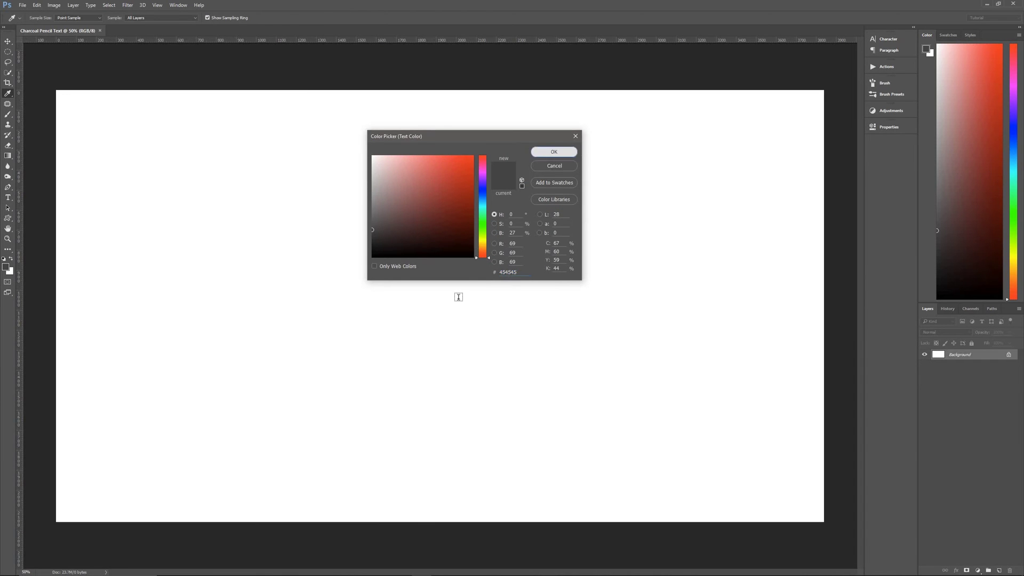
click(402, 289)
text(P)
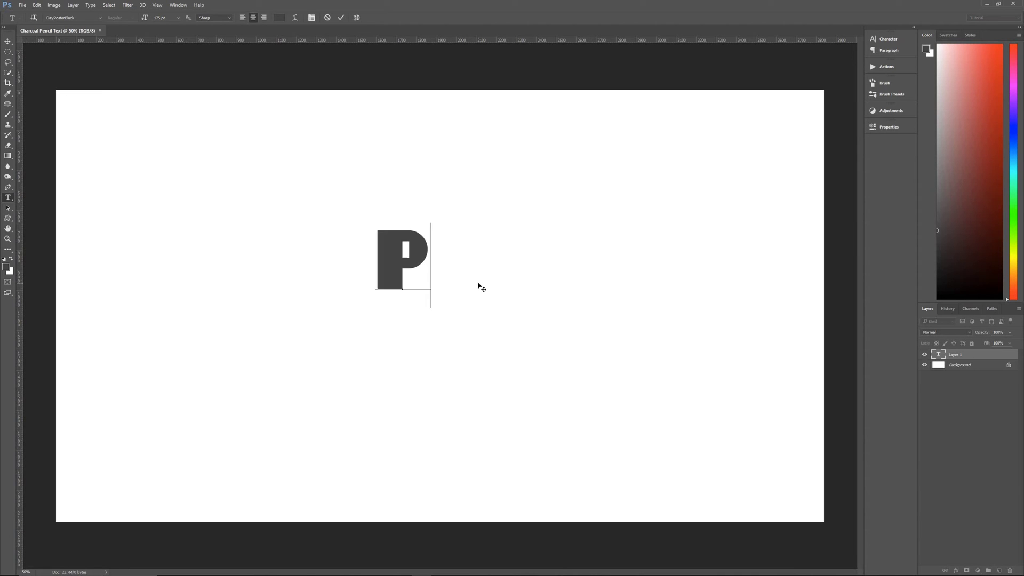
text(IXEL MAGIC)
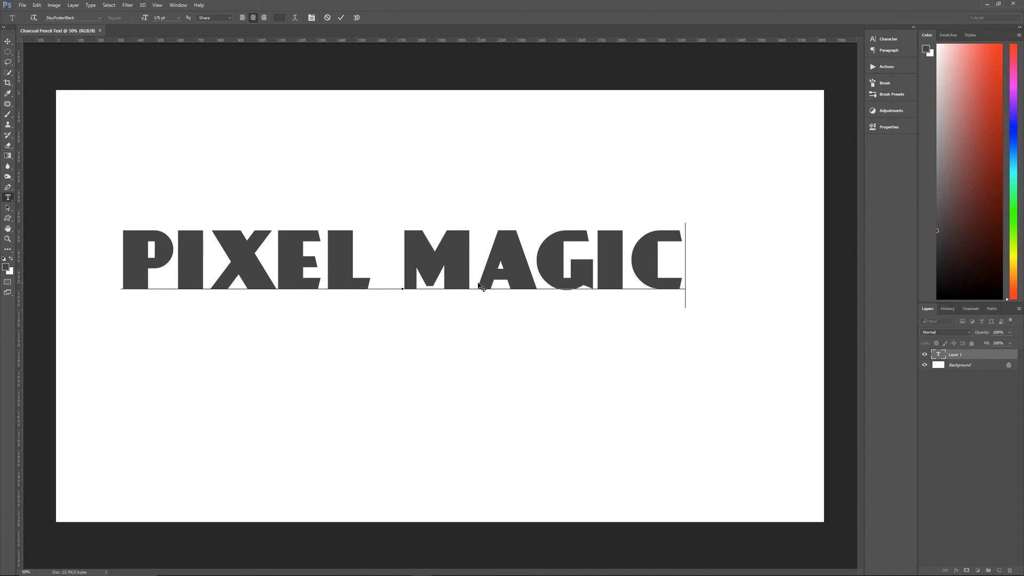
click(343, 19)
Drag the PIXEL MAGIC text layer so it sits centred on the canvas
key(v)
mouse_move(439, 286)
mouse_down()
mouse_move(476, 274)
mouse_move(456, 286)
mouse_move(455, 272)
mouse_move(458, 292)
mouse_up()
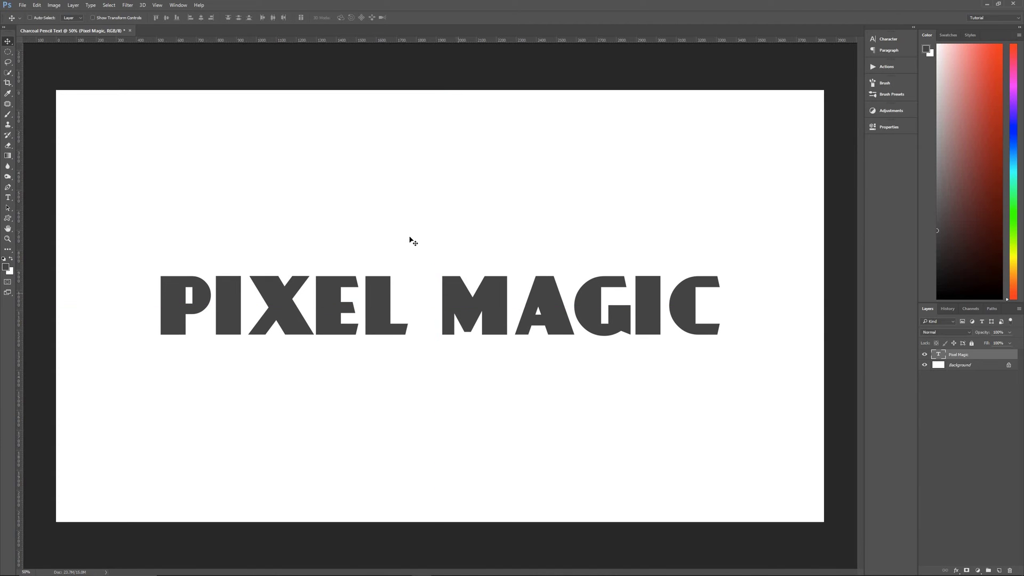
key(t)
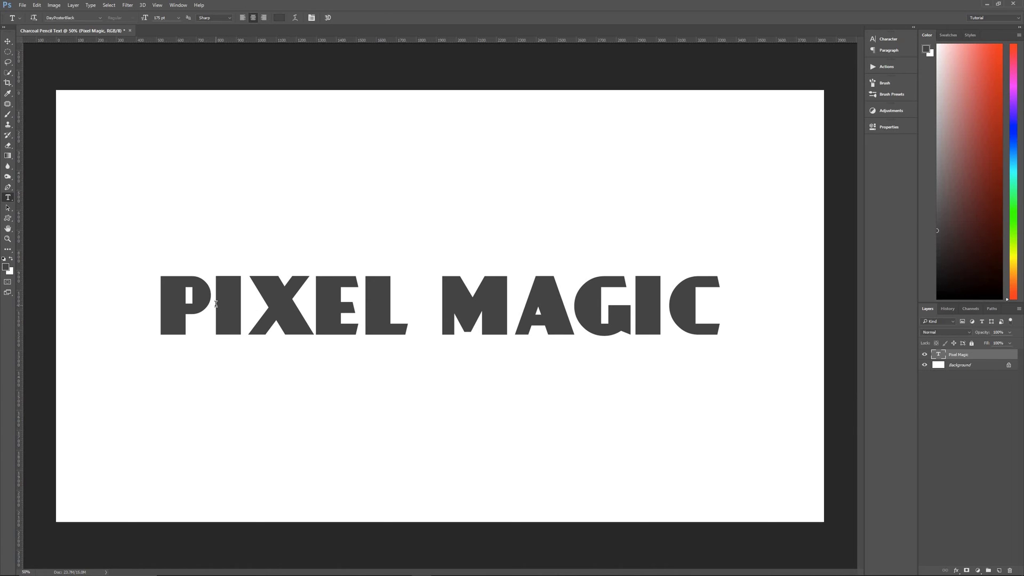
Tighten the kerning of the P–I, I–X and E–L pairs in PIXEL
click(209, 294)
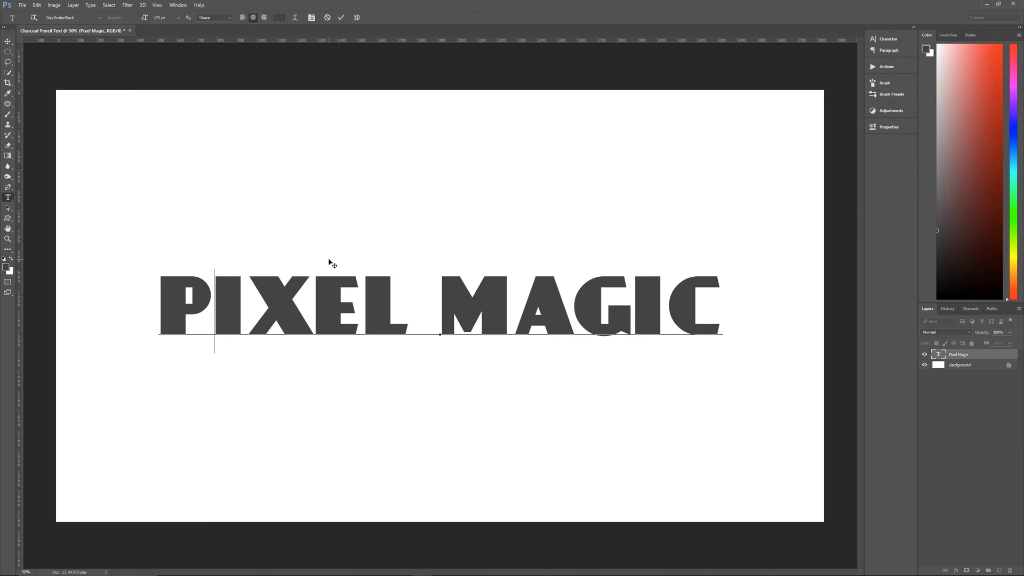
key(alt+Left)
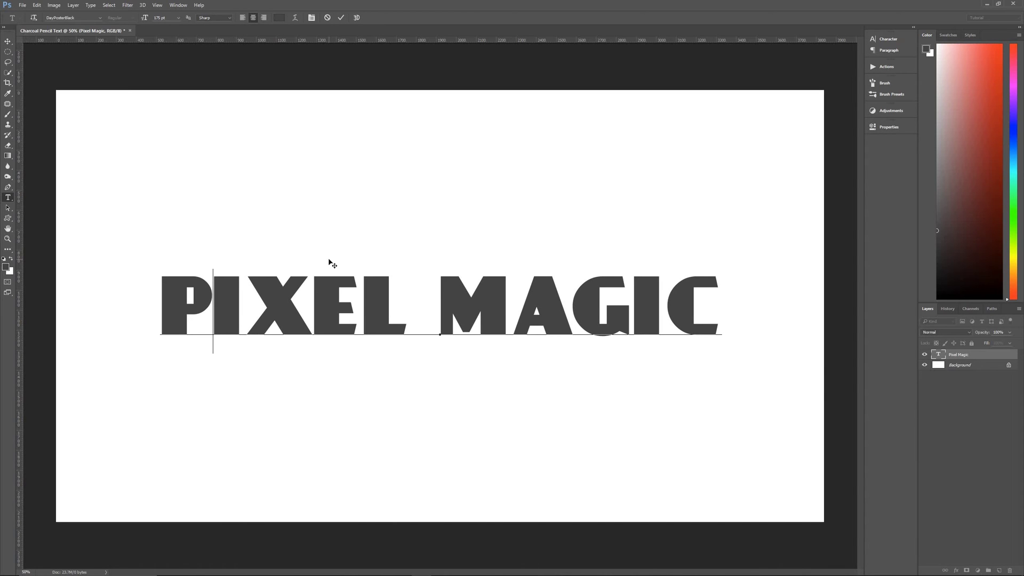
key(alt+Right)
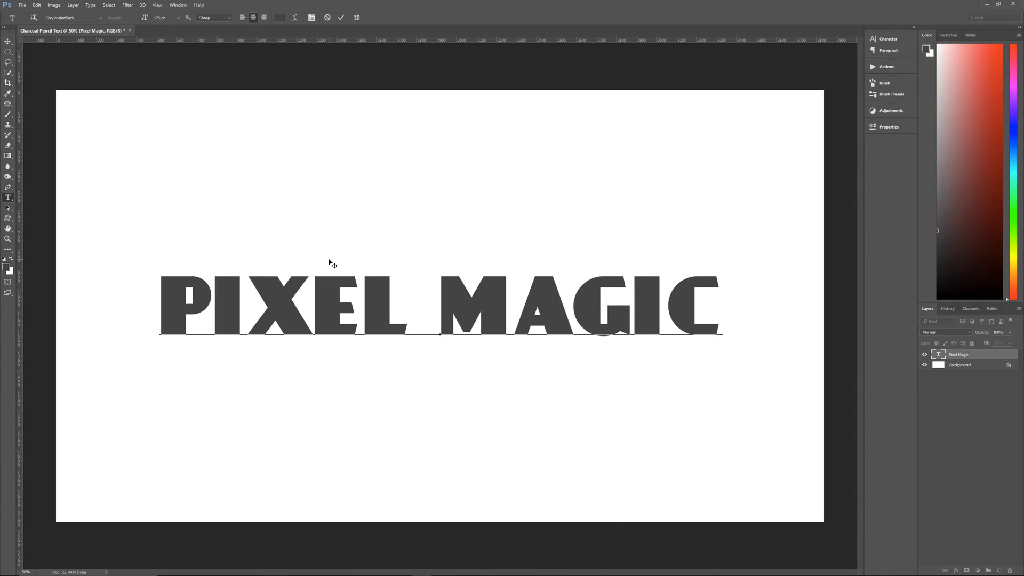
key(Right)
key(alt+Left)
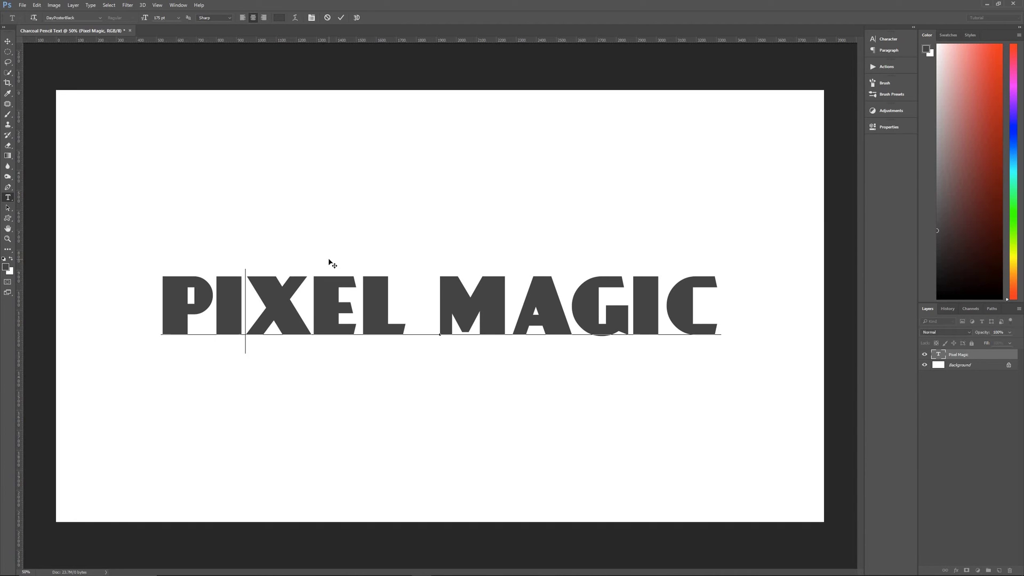
key(alt+Left)
key(Right)
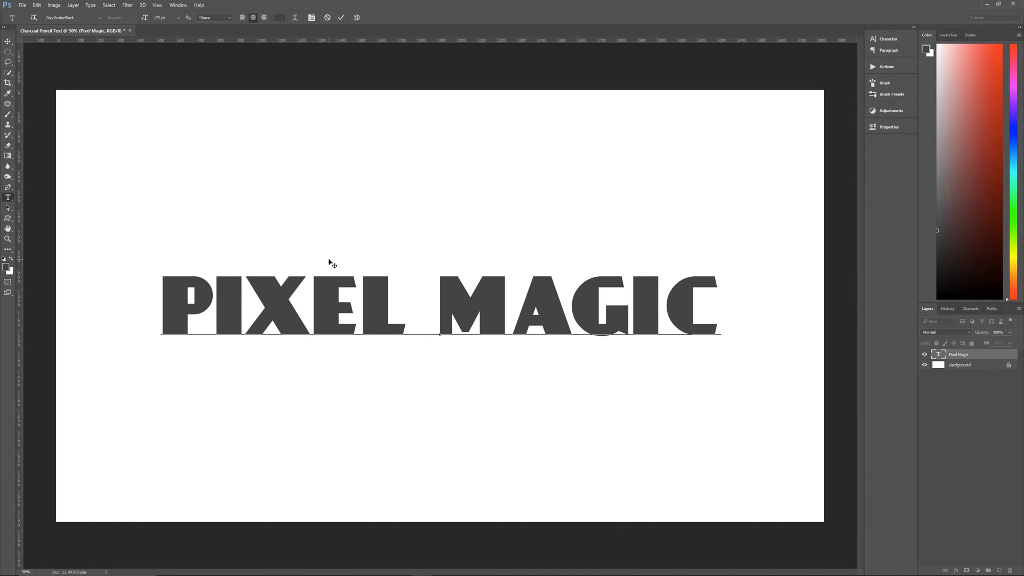
key(Right)
key(alt+Left)
Tighten the kerning before M and at A–G and I–C in MAGIC, then commit
key(Right)
key(Right)
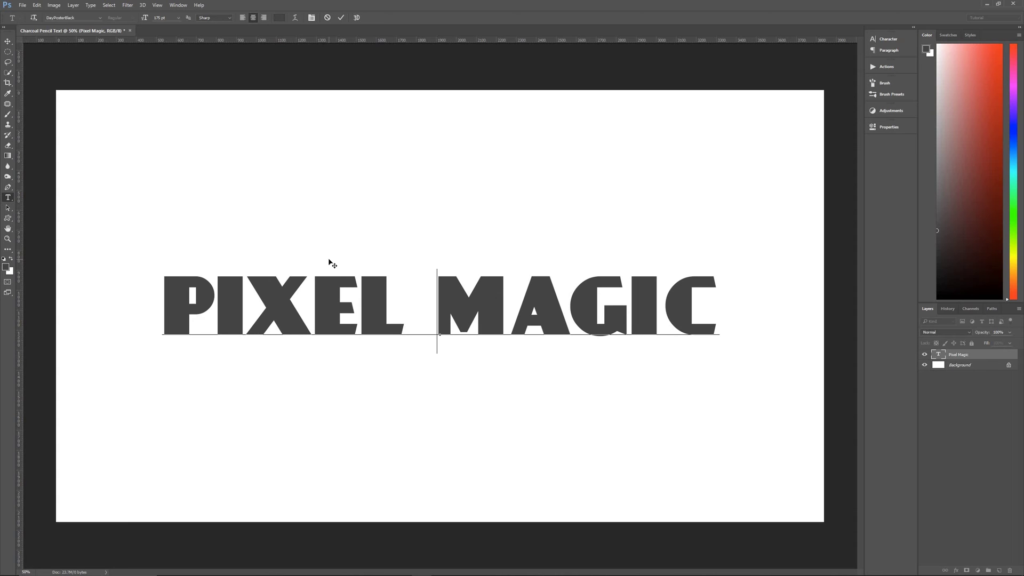
key(alt+Left)
key(alt+Left)
key(Right)
key(Right)
key(Right)
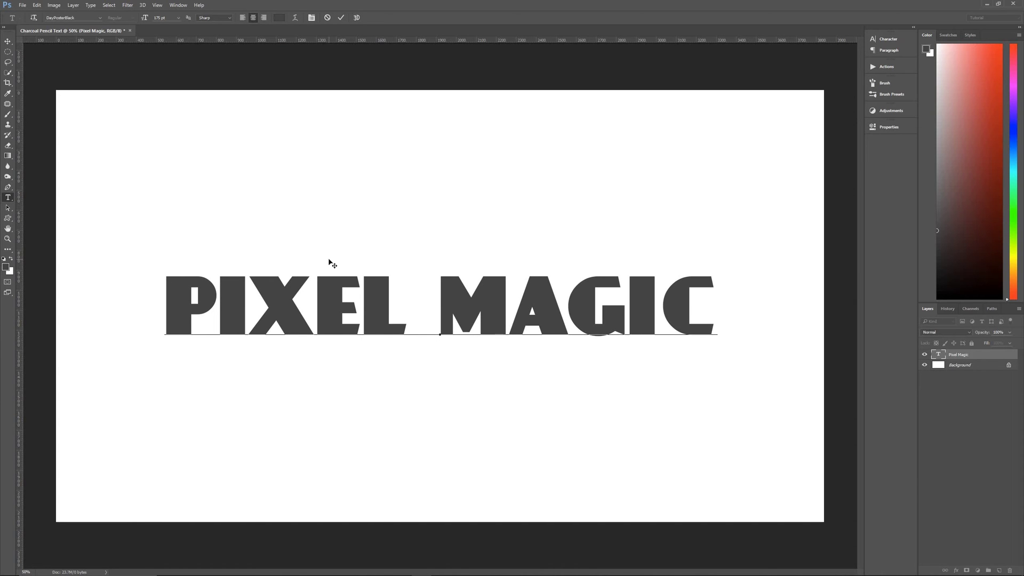
key(Left)
key(alt+Left)
key(alt+Left)
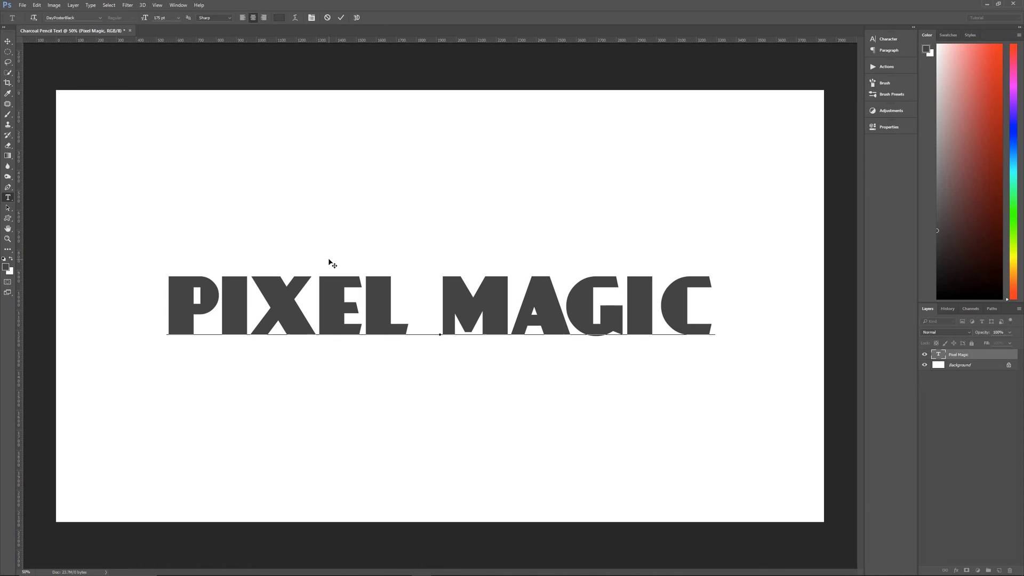
key(alt+Left)
key(Right)
key(Right)
key(Right)
key(Right)
key(Left)
key(alt+Left)
key(alt+Left)
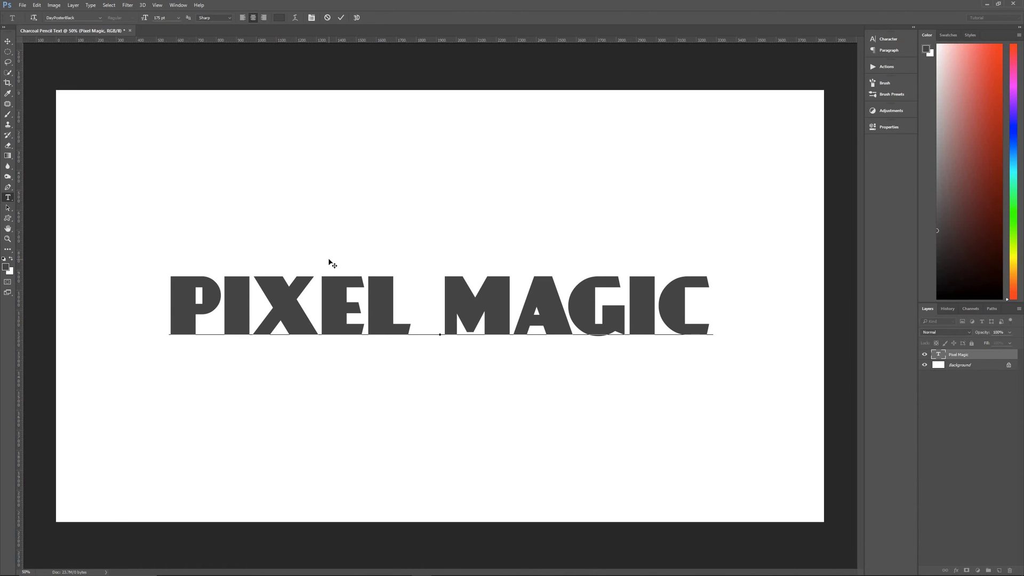
click(341, 19)
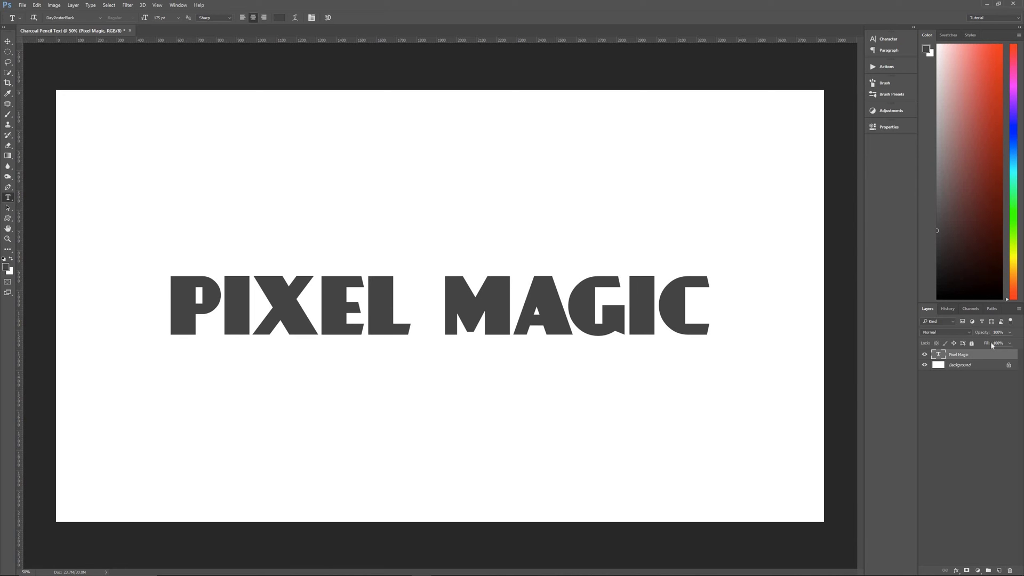
Set the Pixel Magic layer's fill to 0%
click(983, 345)
text(0)
key(Return)
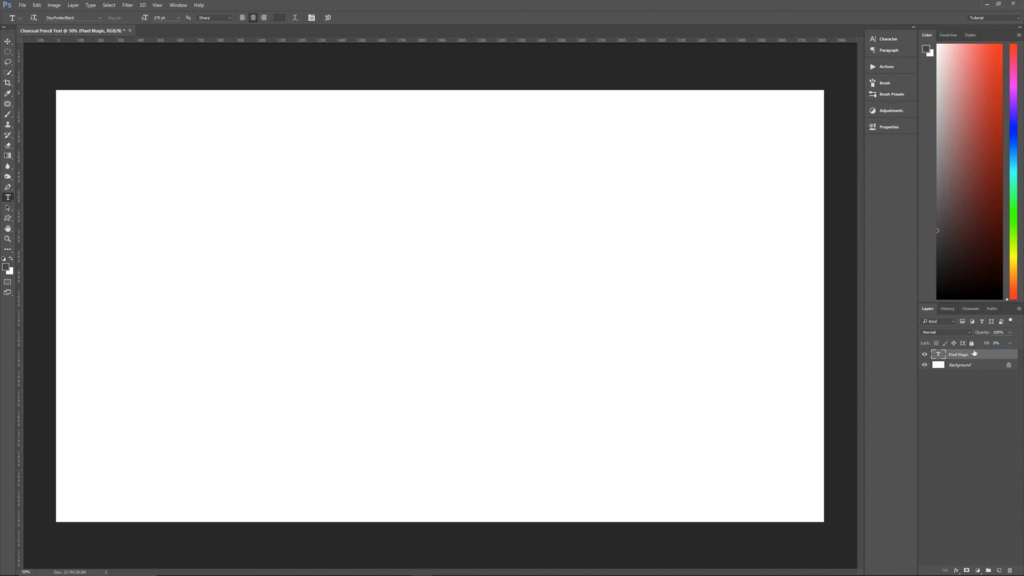
Add a 7 px centre stroke in #454545, Dissolve blend at 75% opacity
click(956, 570)
click(969, 494)
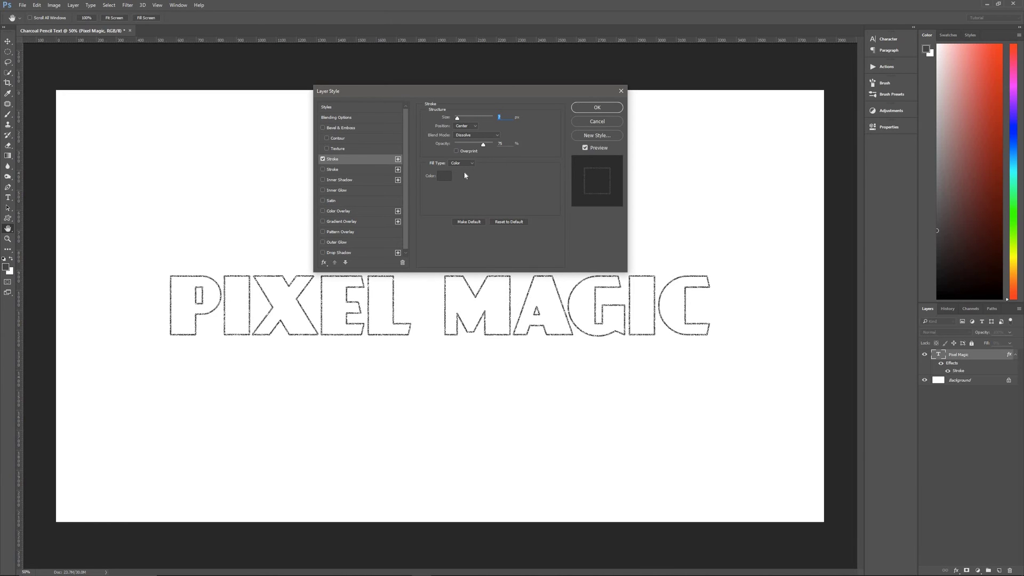
click(447, 176)
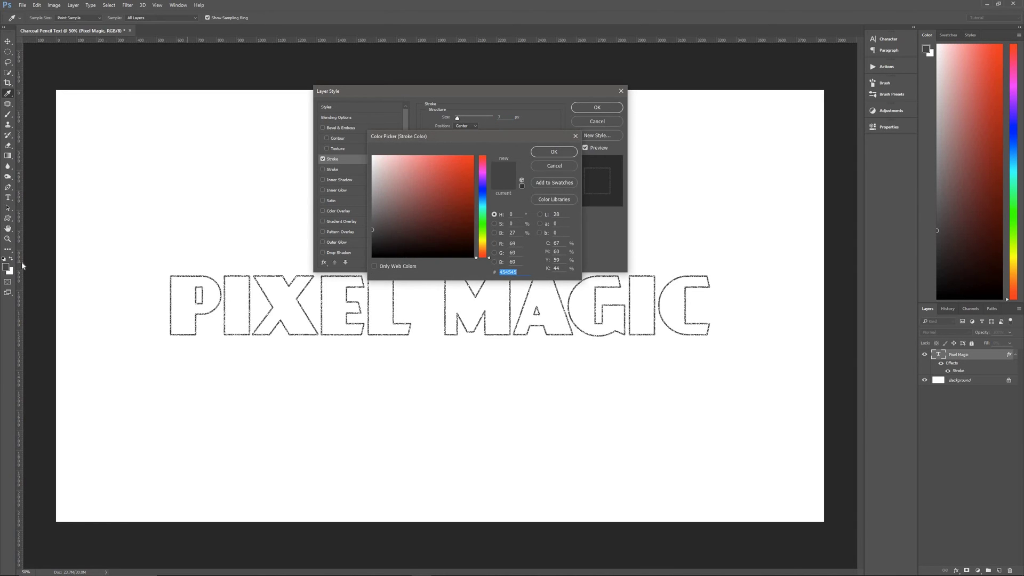
click(555, 153)
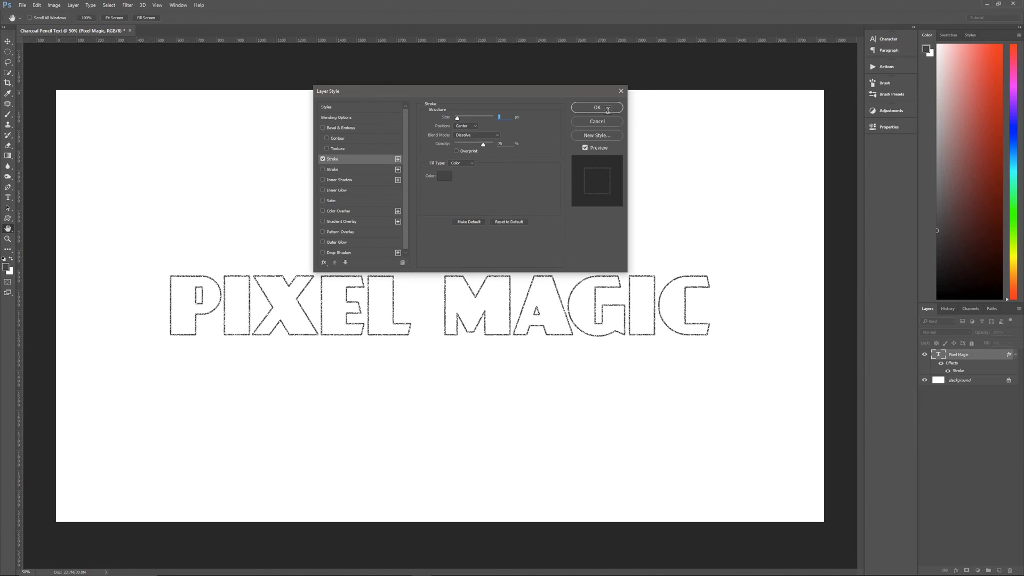
key(Return)
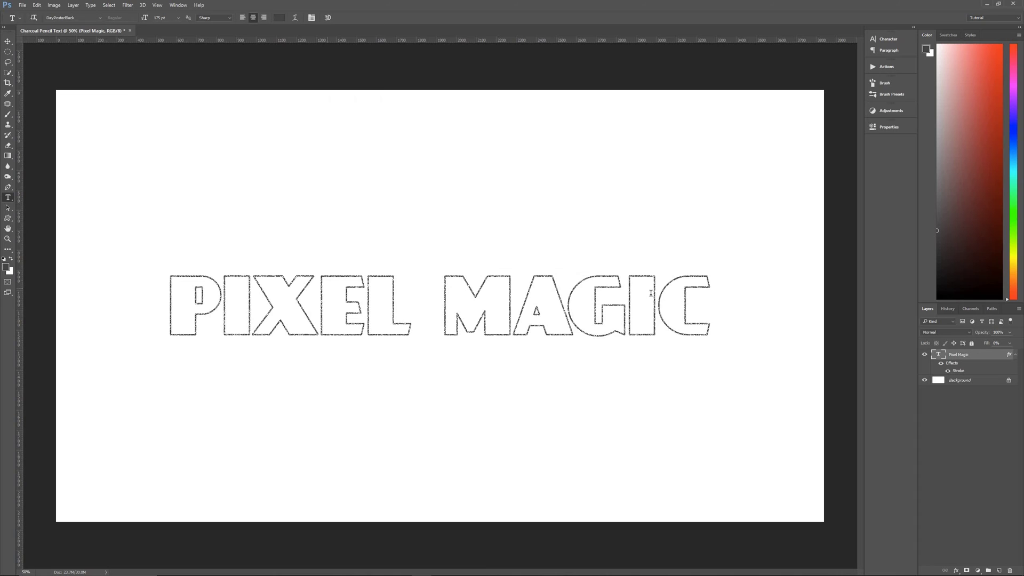
Duplicate the text layer, rename it Lines 1 and convert it to a smart object
click(1015, 355)
key(ctrl+j)
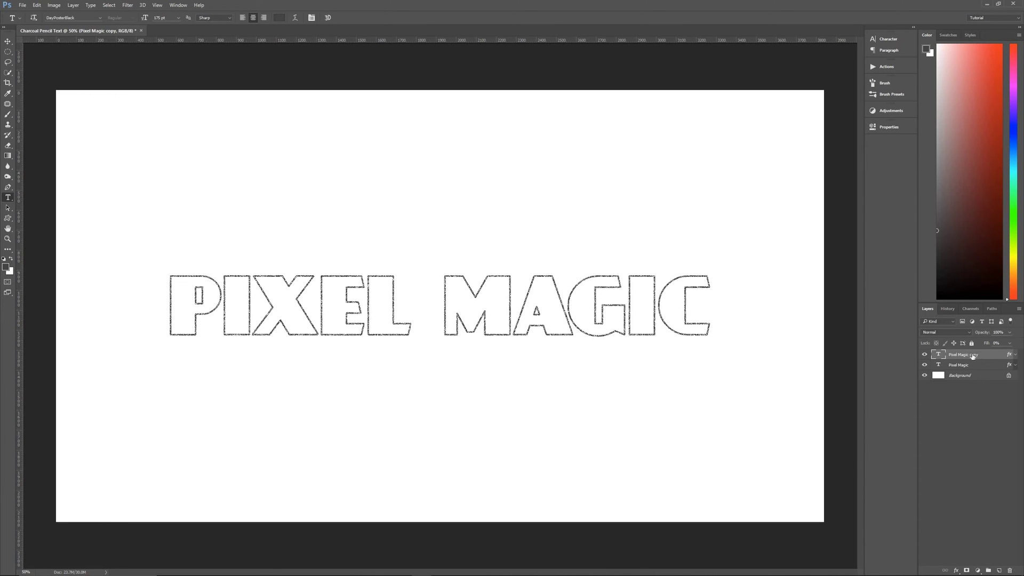
double_click(966, 357)
text(Lines 1)
key(Return)
right_click(976, 355)
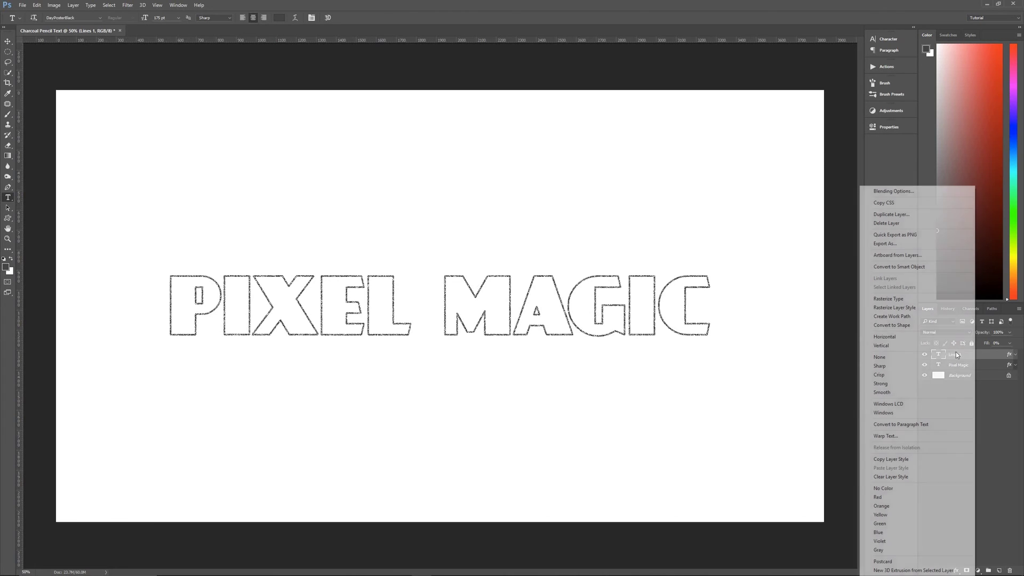
click(914, 267)
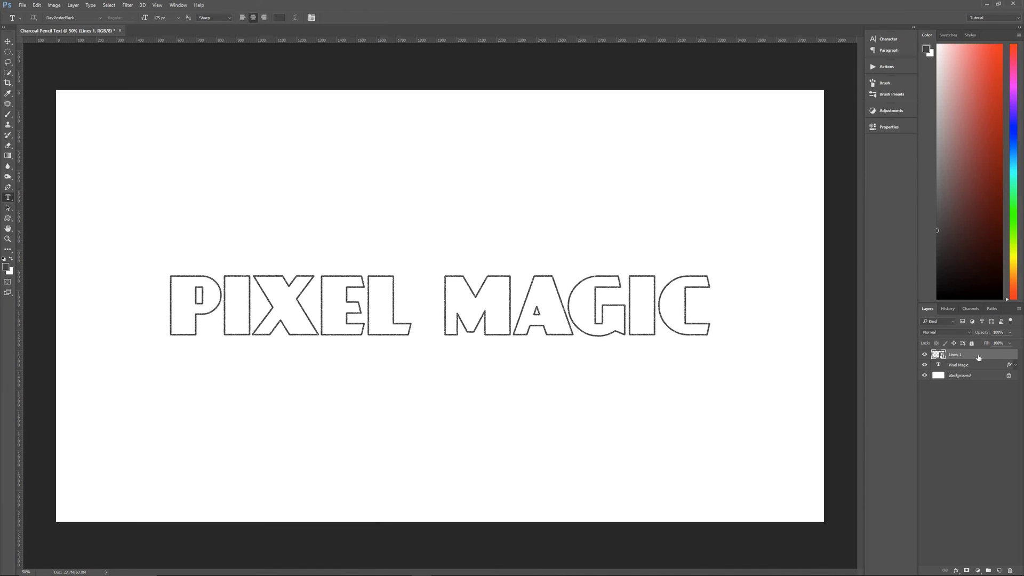
Make two copies of Lines 1, name them Lines 2 and Lines 3, and reselect Lines 1
key(ctrl+j)
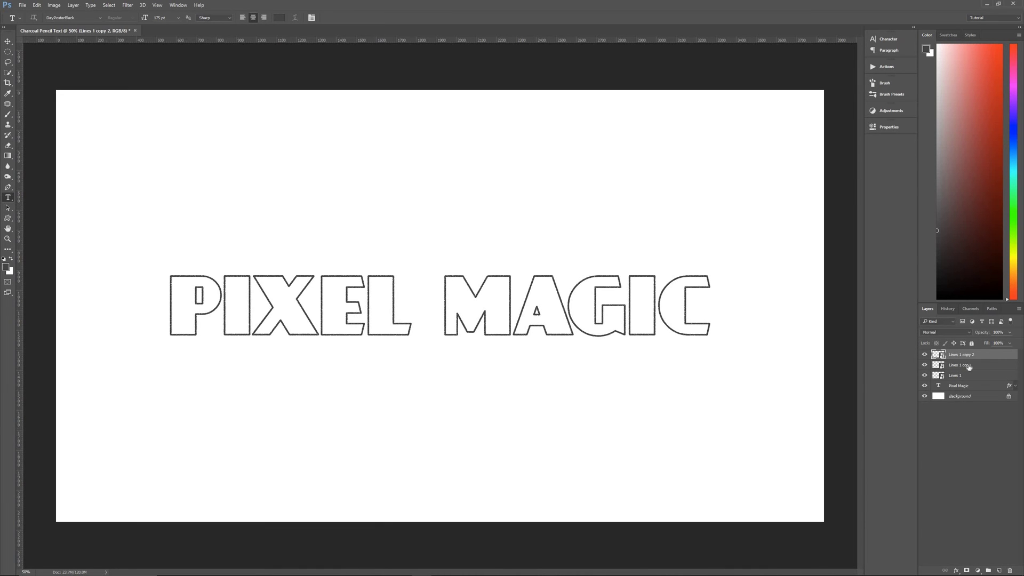
key(ctrl+j)
double_click(991, 368)
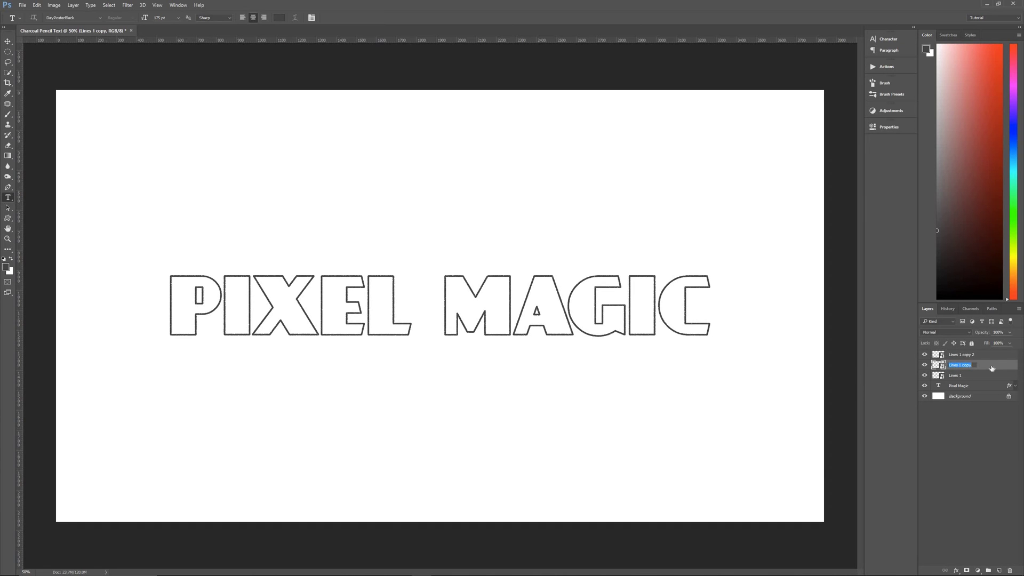
key(BackSpace)
key(BackSpace)
key(BackSpace)
text(2)
double_click(991, 355)
text(Lines3)
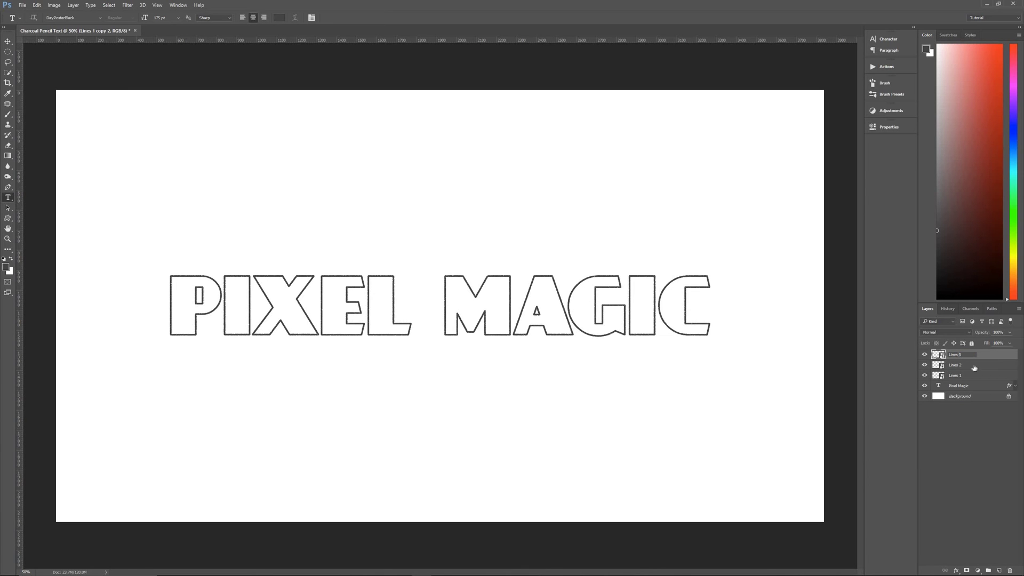
click(975, 368)
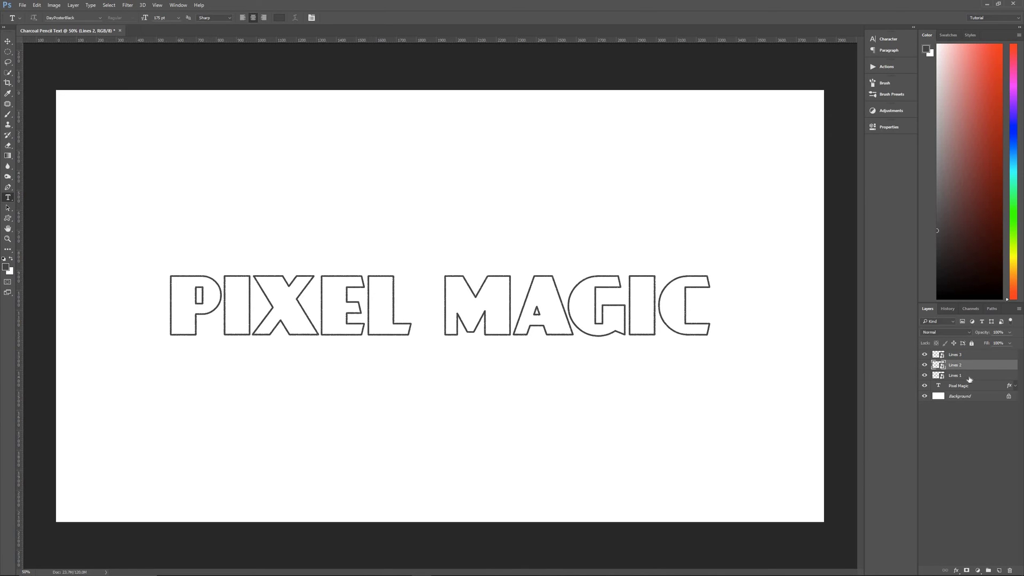
click(975, 375)
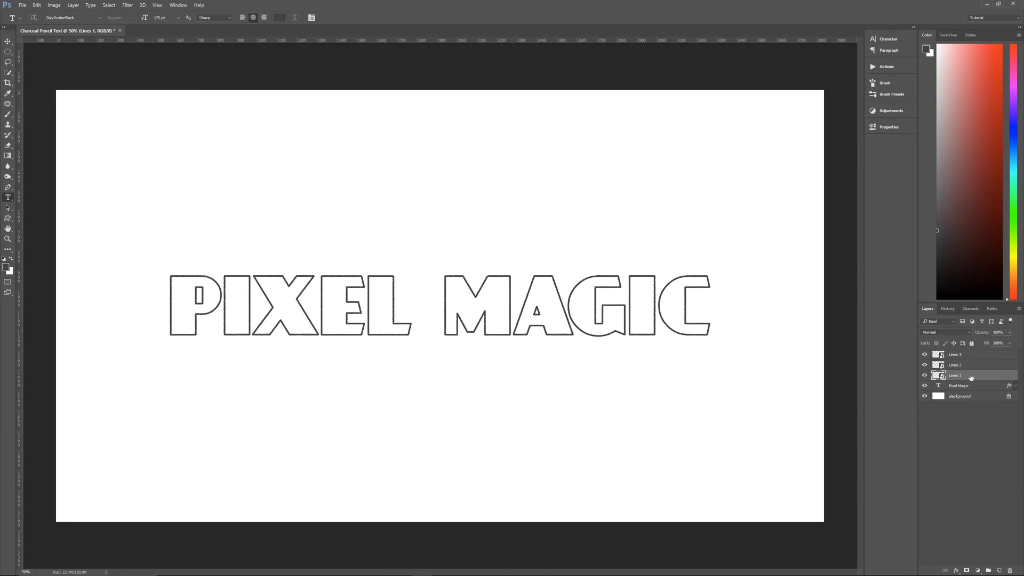
Apply a ZigZag filter to Lines 1 with amount 30, 8 ridges, Out From Center
click(128, 5)
mouse_move(178, 109)
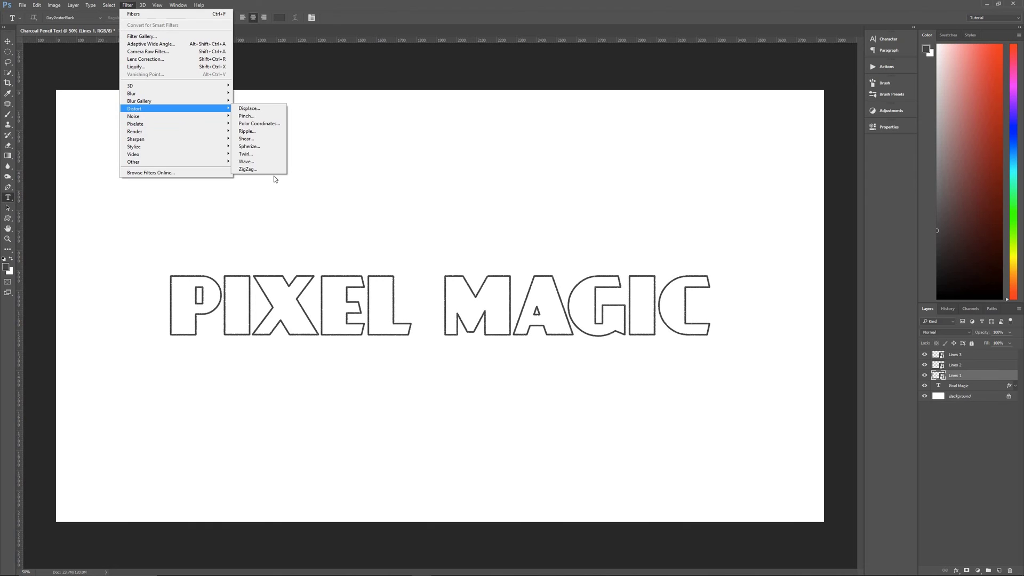
click(248, 169)
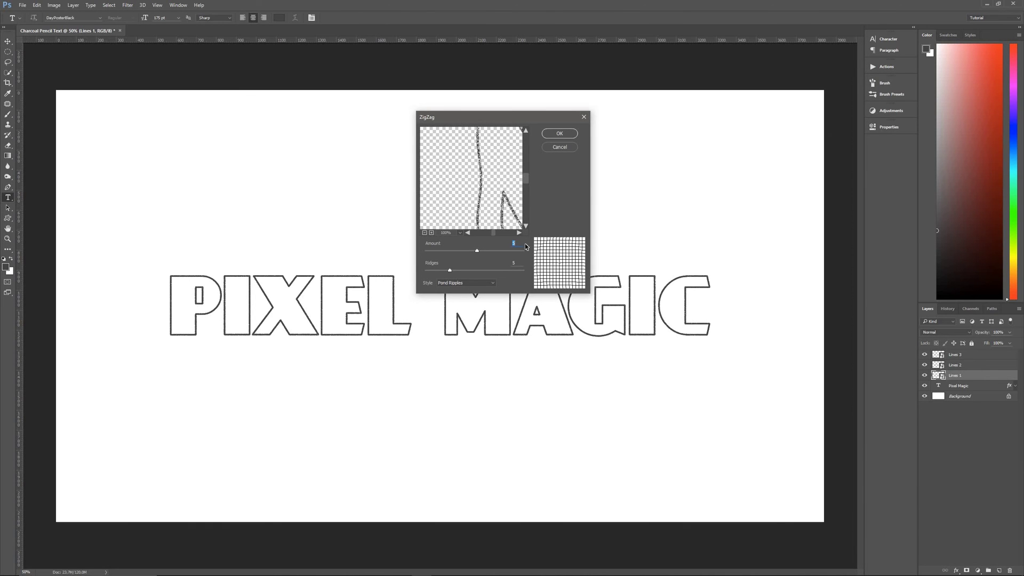
text(30)
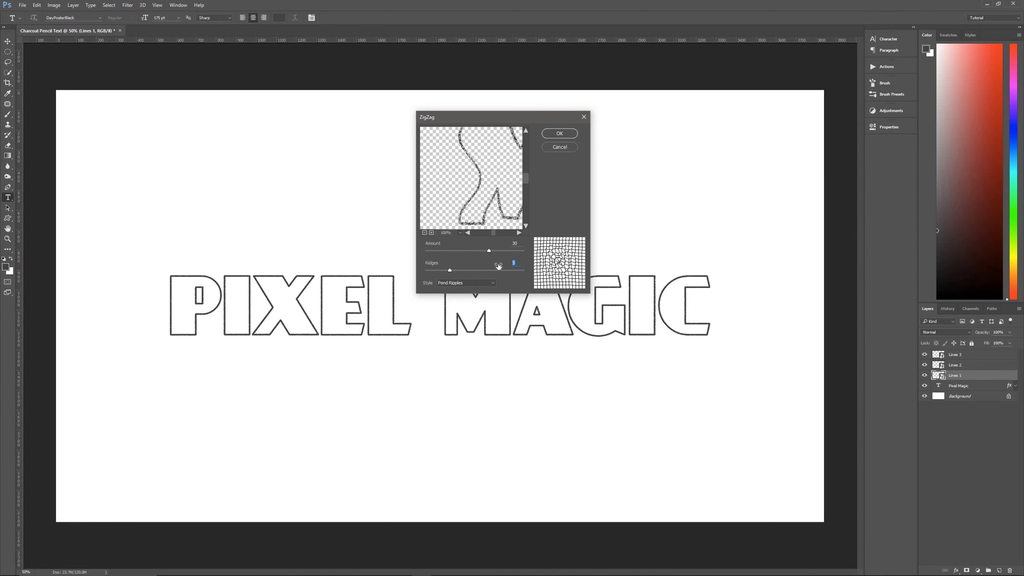
text(8)
click(470, 286)
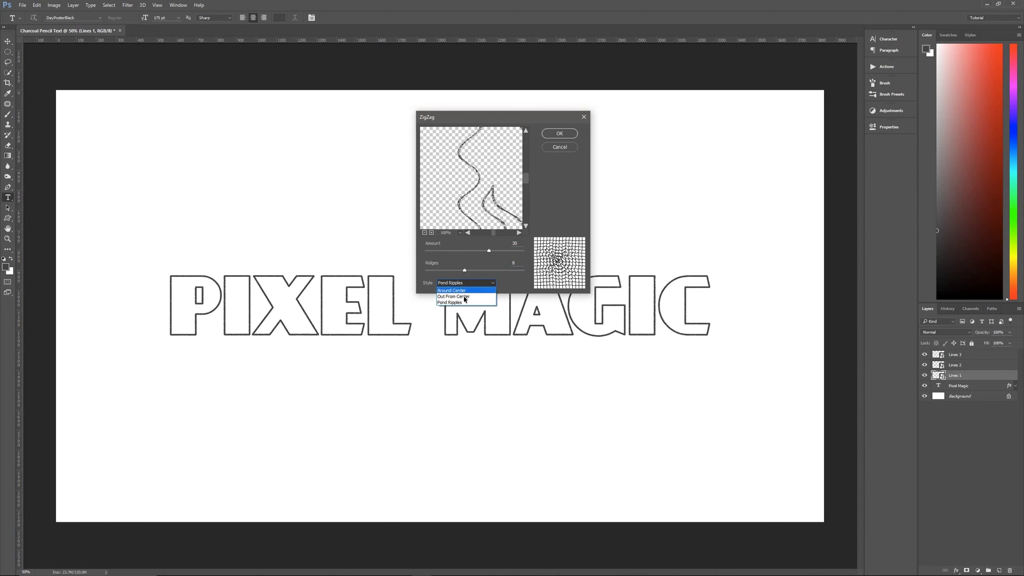
click(555, 134)
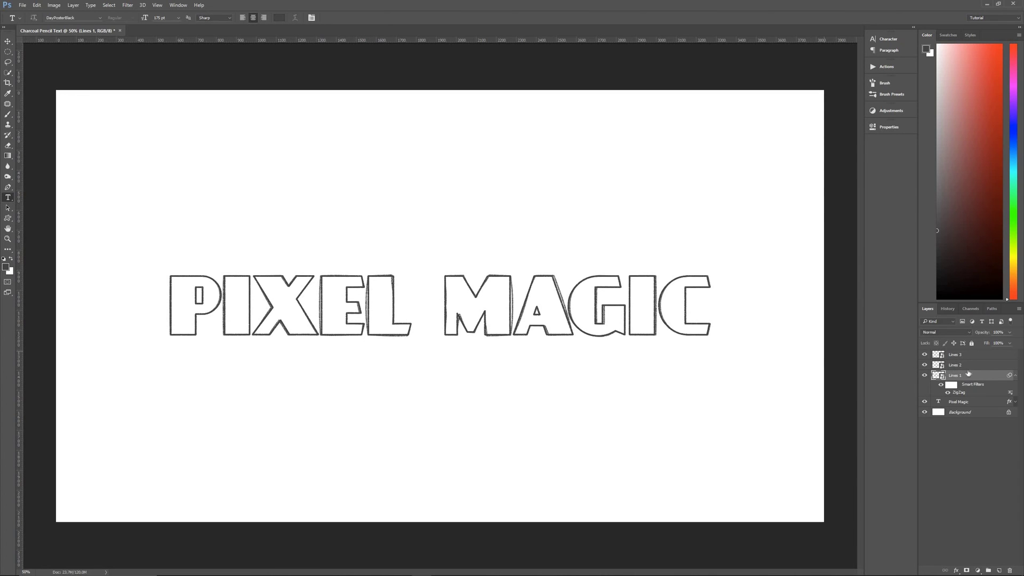
Set Lines 1 to Dissolve blend mode at 90% opacity
click(1015, 376)
click(949, 330)
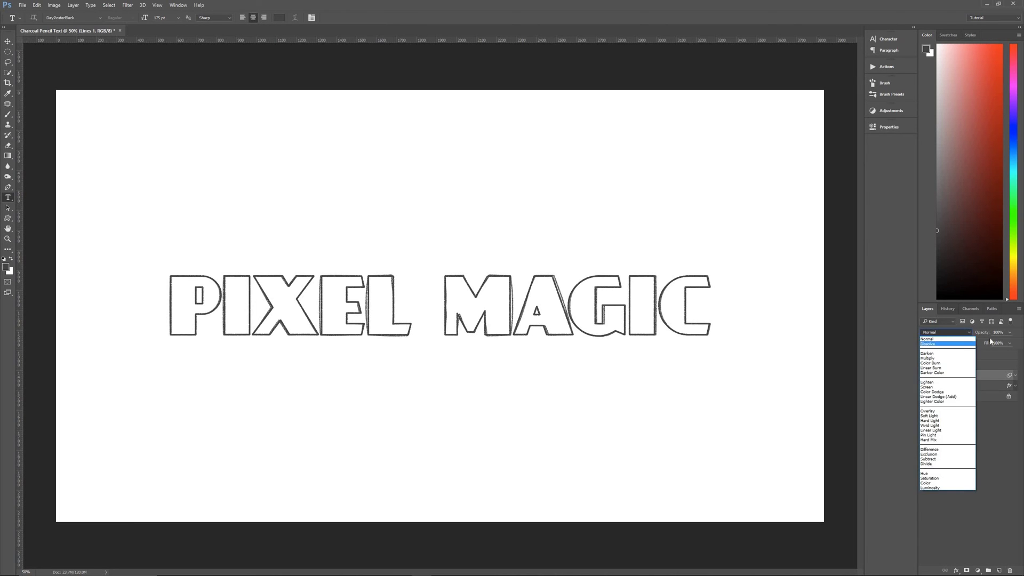
click(935, 343)
click(983, 334)
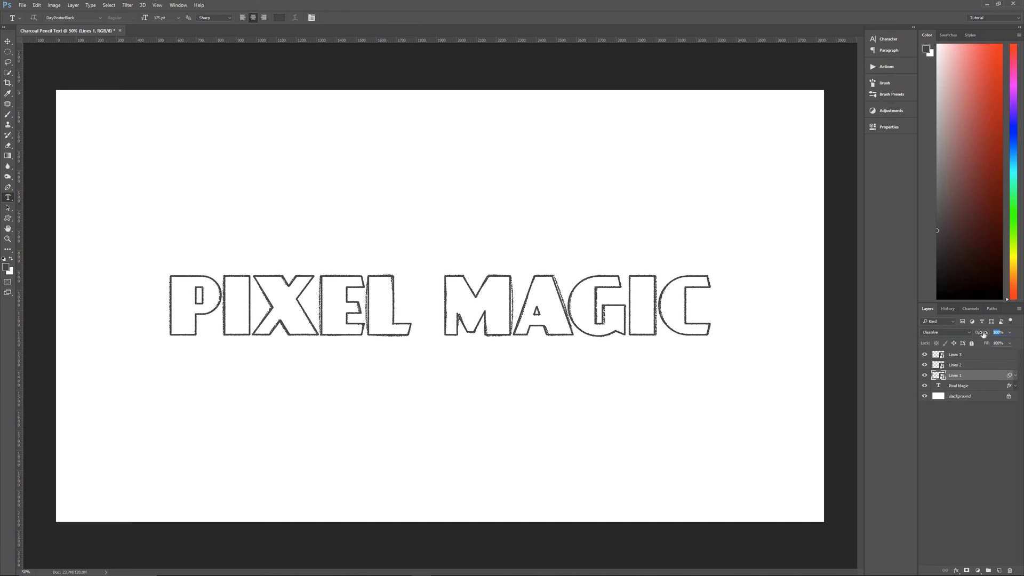
text(90)
Apply a Pond Ripples ZigZag (amount 10, 5 ridges) to the Lines 2 layer
click(975, 367)
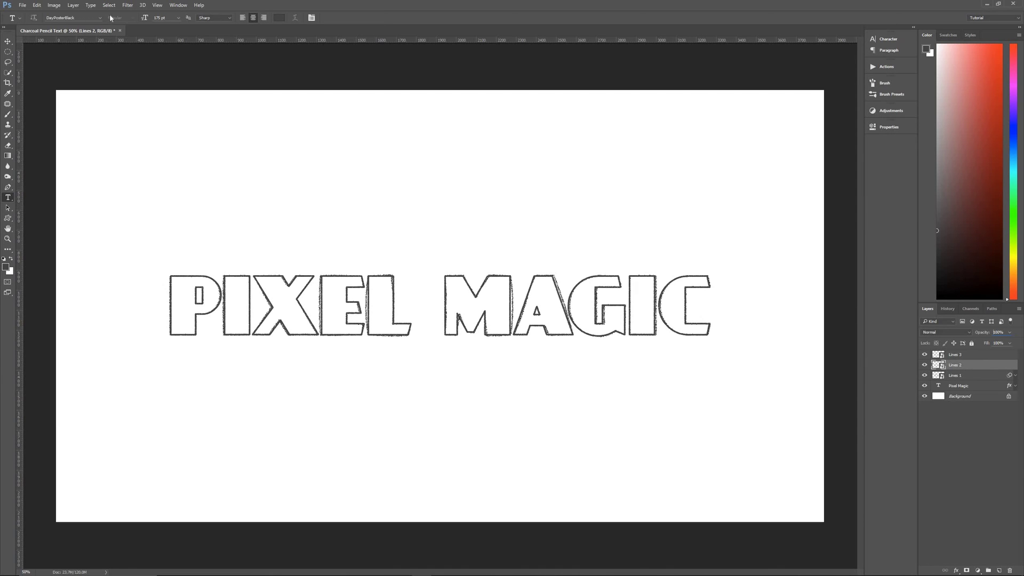
click(127, 5)
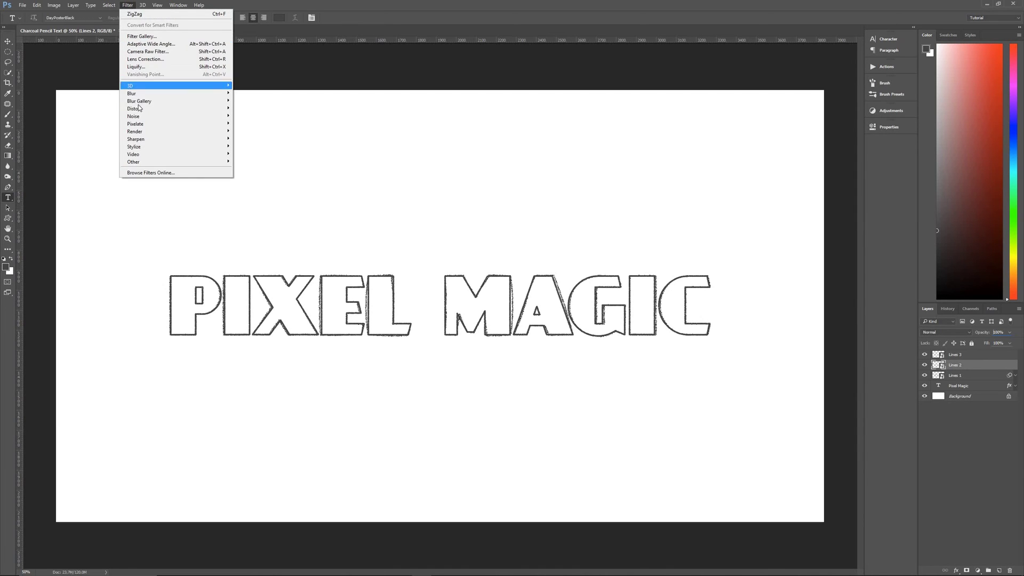
mouse_move(176, 109)
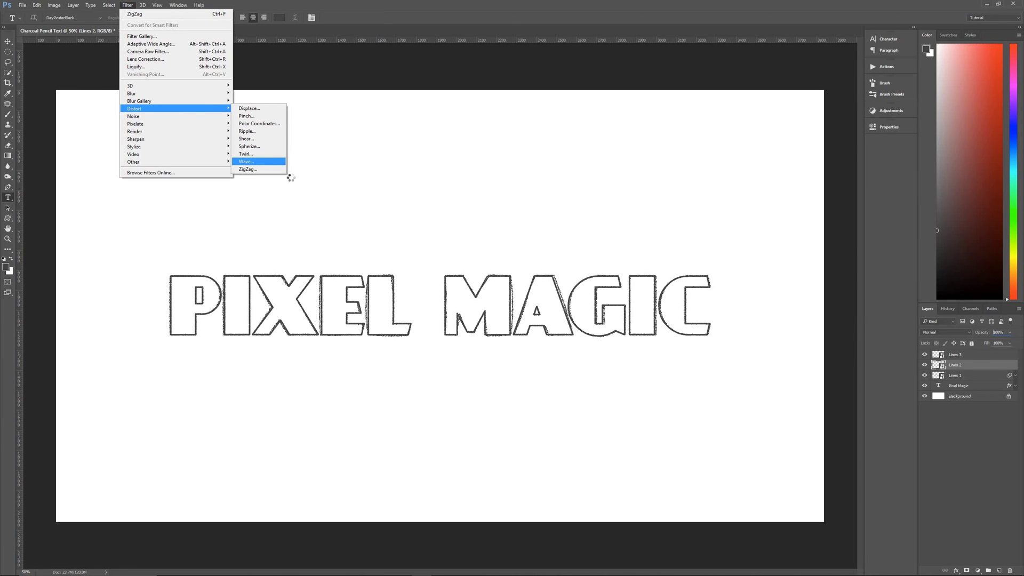
click(259, 169)
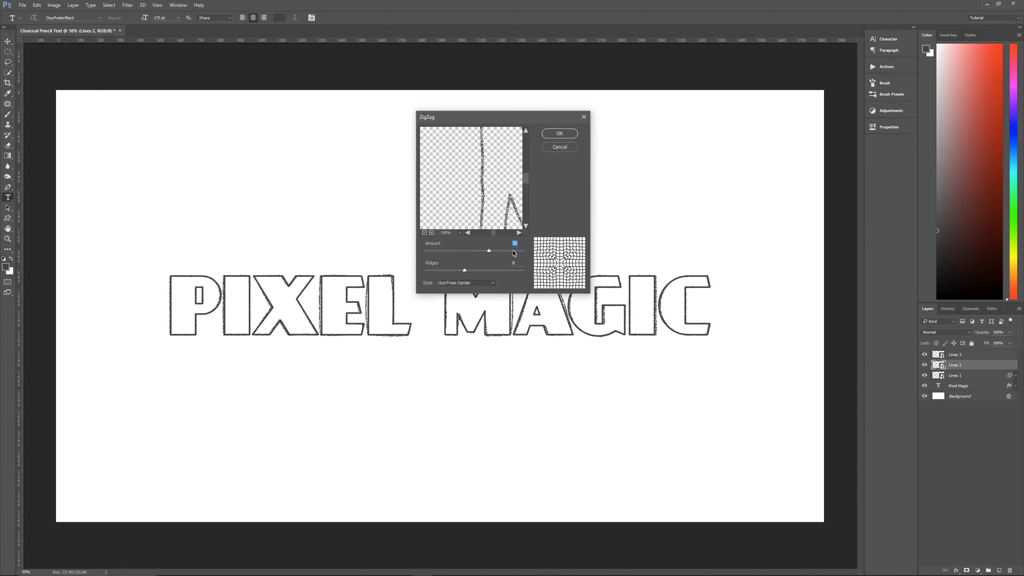
text(10)
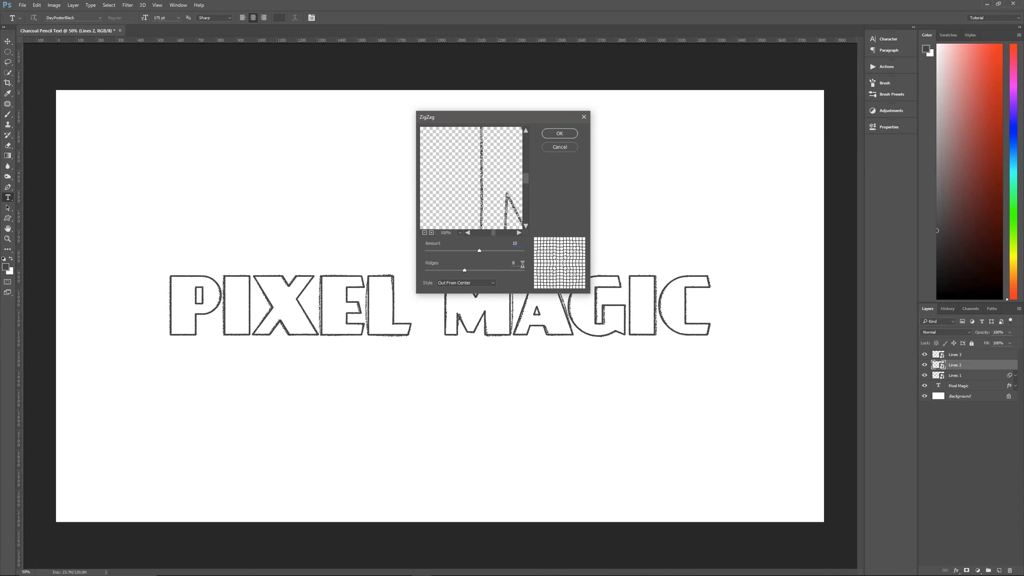
text(5)
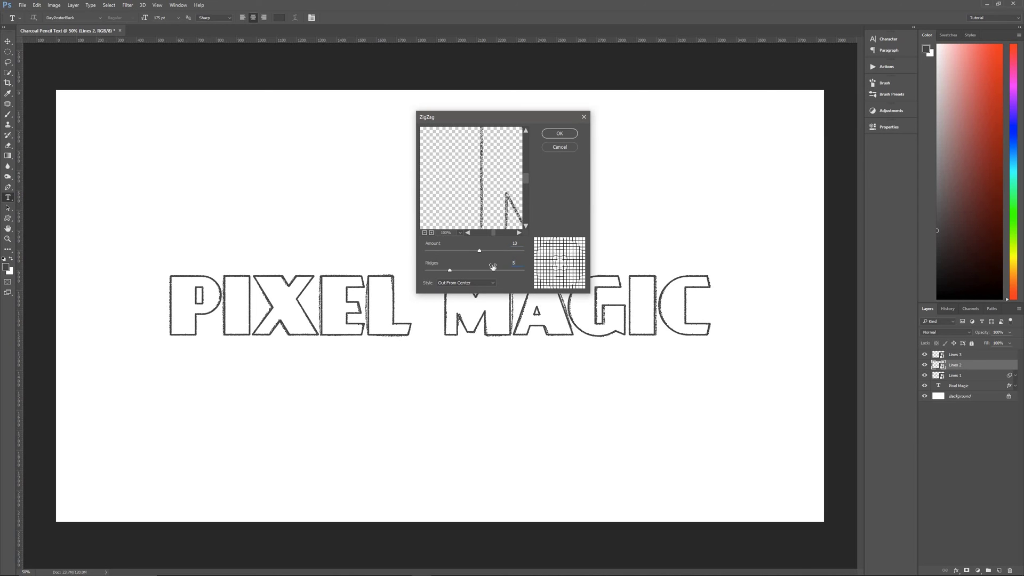
click(472, 286)
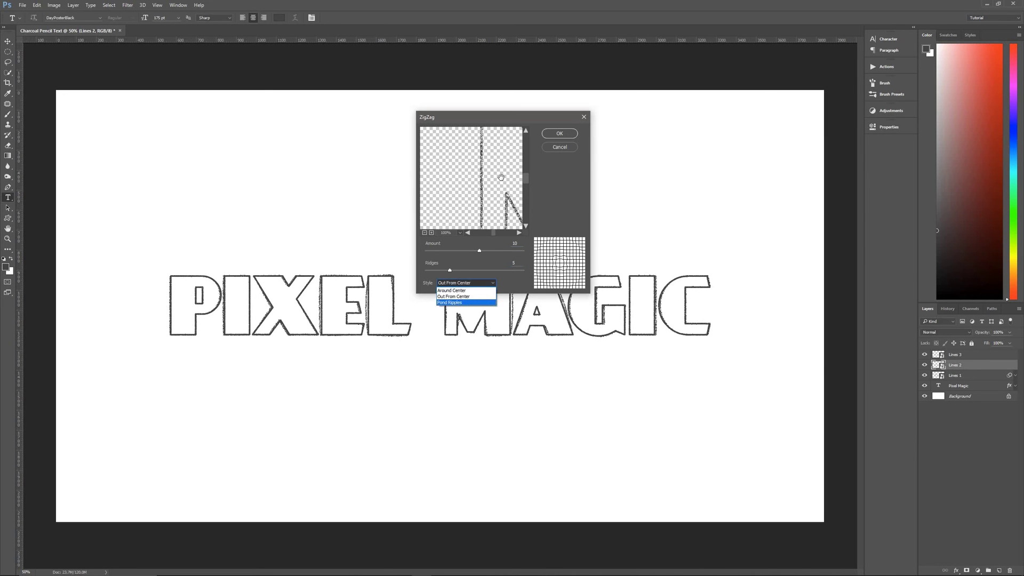
click(456, 304)
click(560, 134)
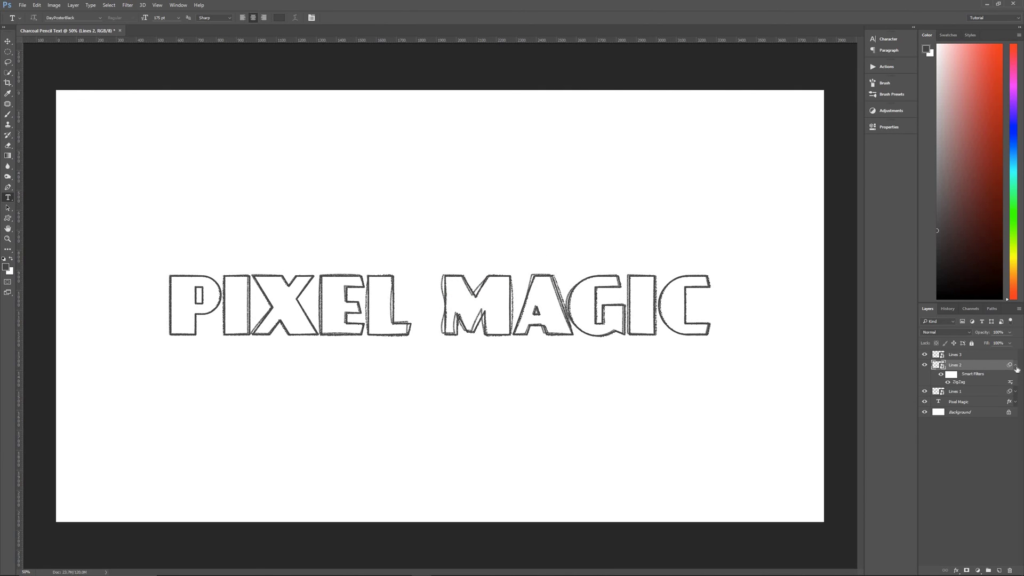
Set Lines 2 to Dissolve blend mode at 50% opacity
drag(969, 365, 951, 351)
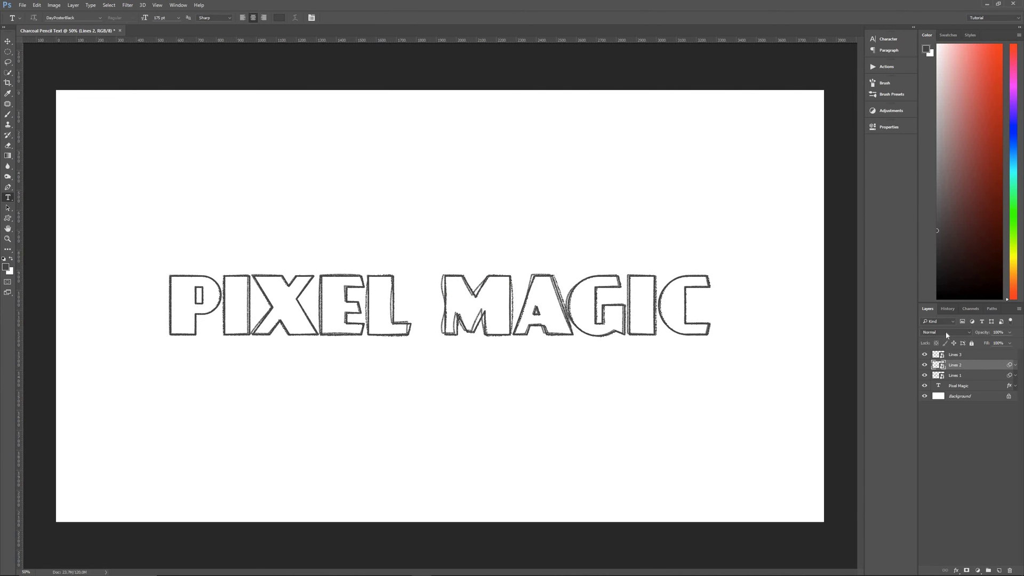
click(947, 335)
click(948, 346)
text(50)
key(Return)
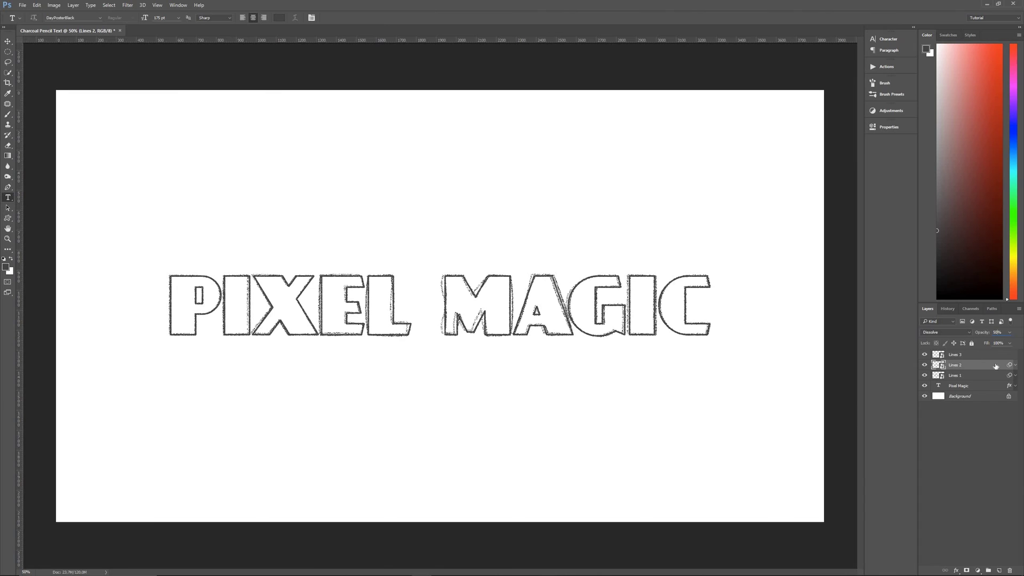
Apply a ZigZag filter with amount 5 to the Lines 3 layer
click(963, 355)
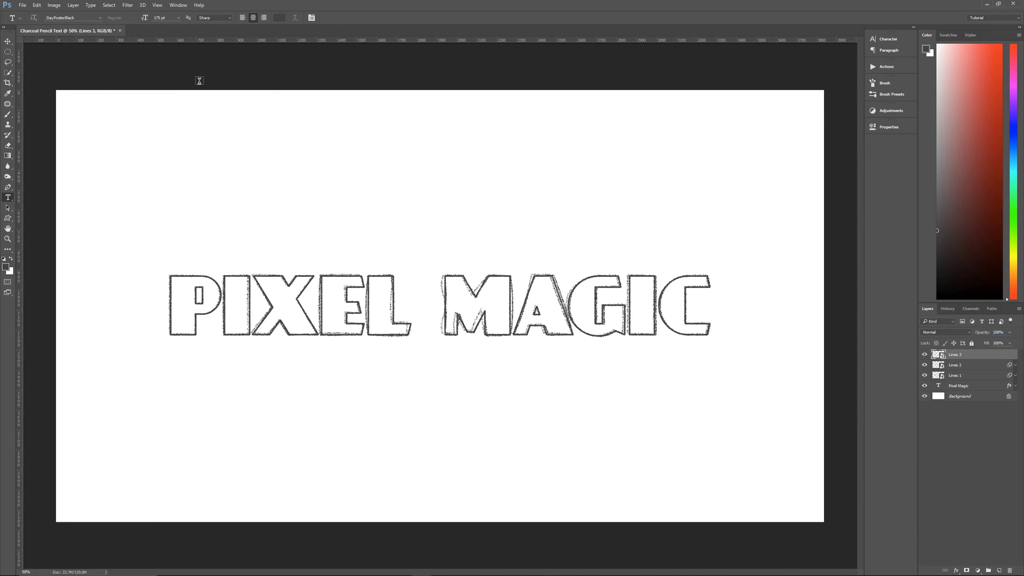
click(128, 5)
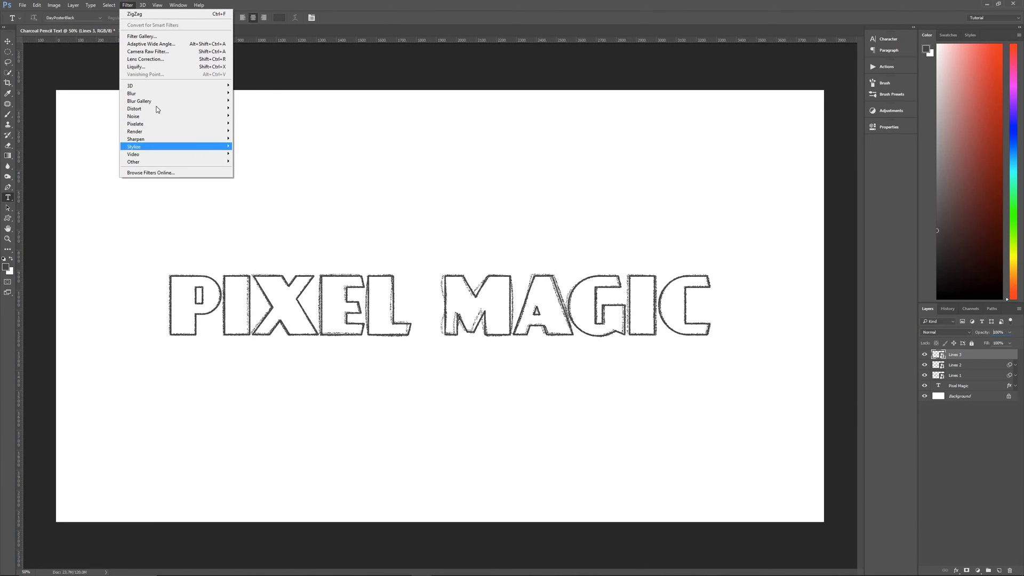
mouse_move(157, 109)
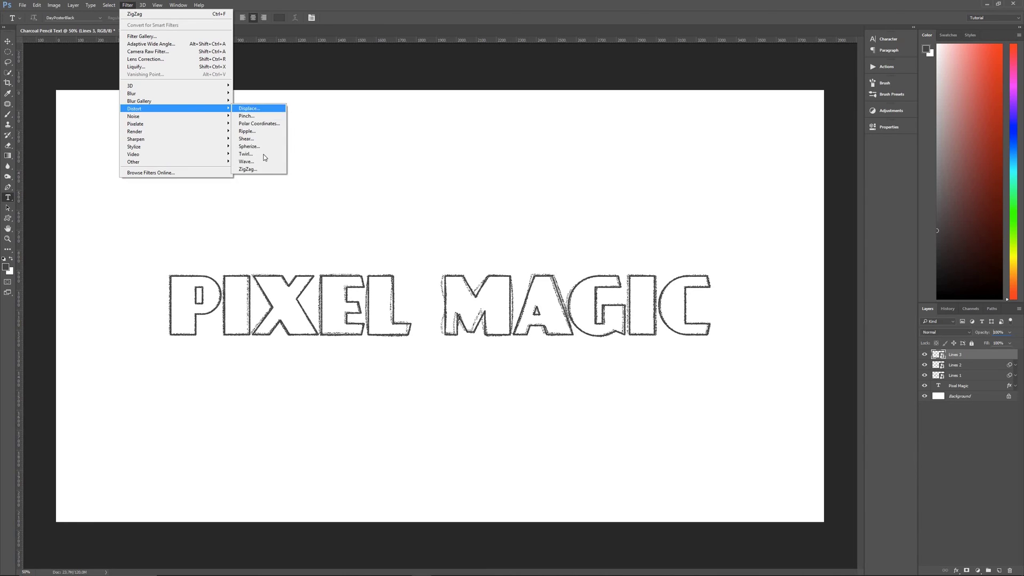
click(248, 169)
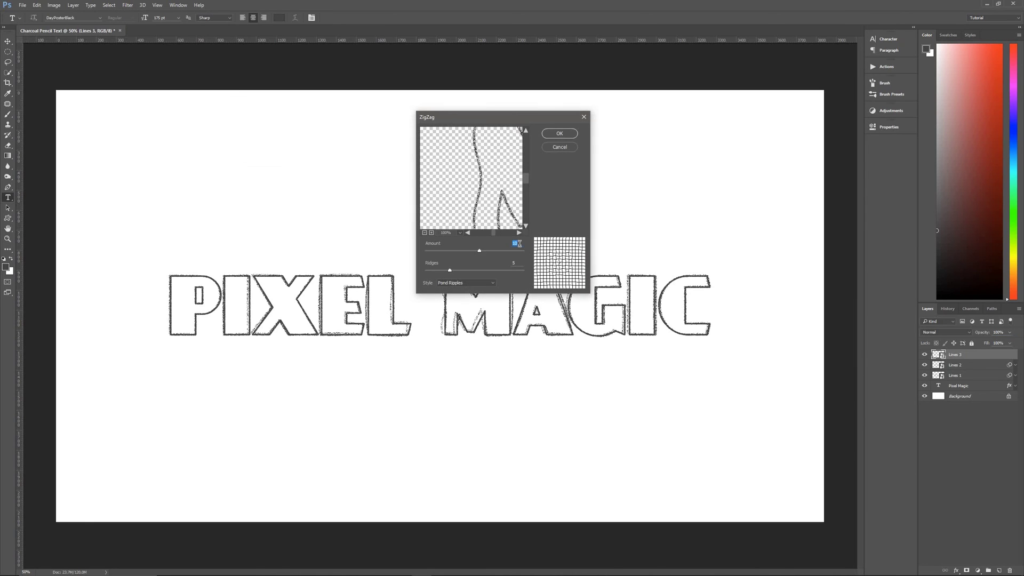
text(5)
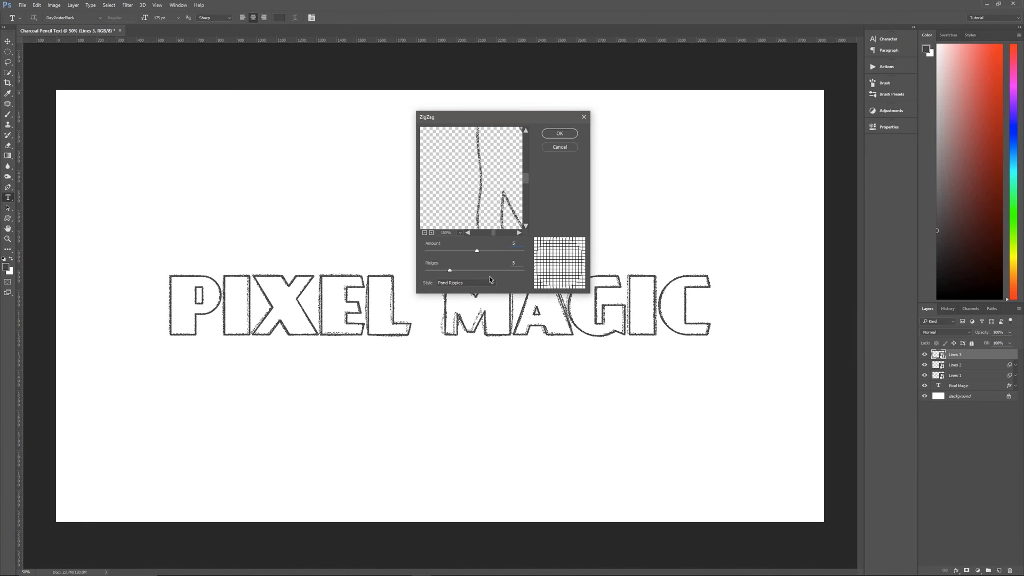
click(558, 134)
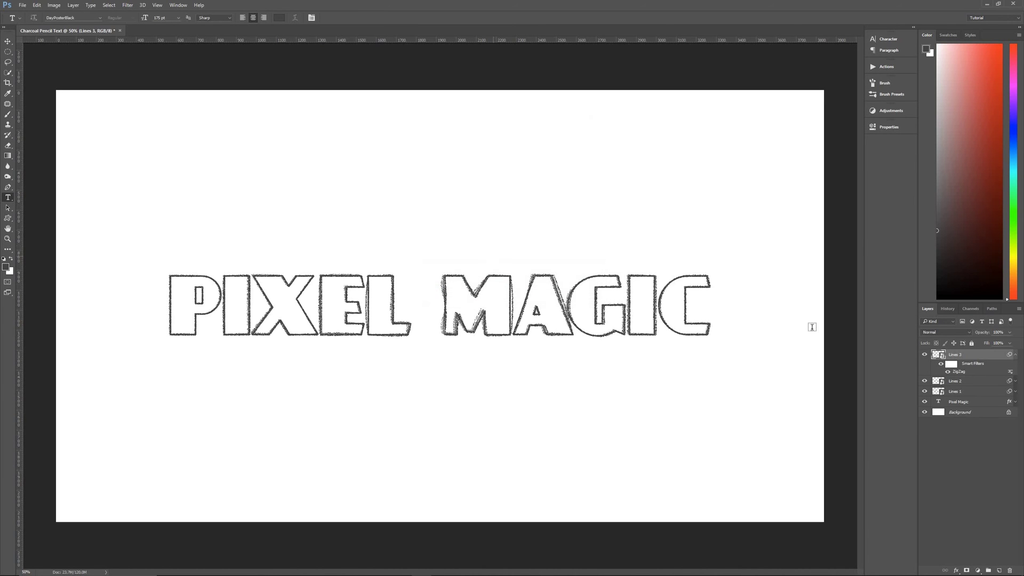
Set Lines 3 to Dissolve blend mode at 65% opacity
click(934, 333)
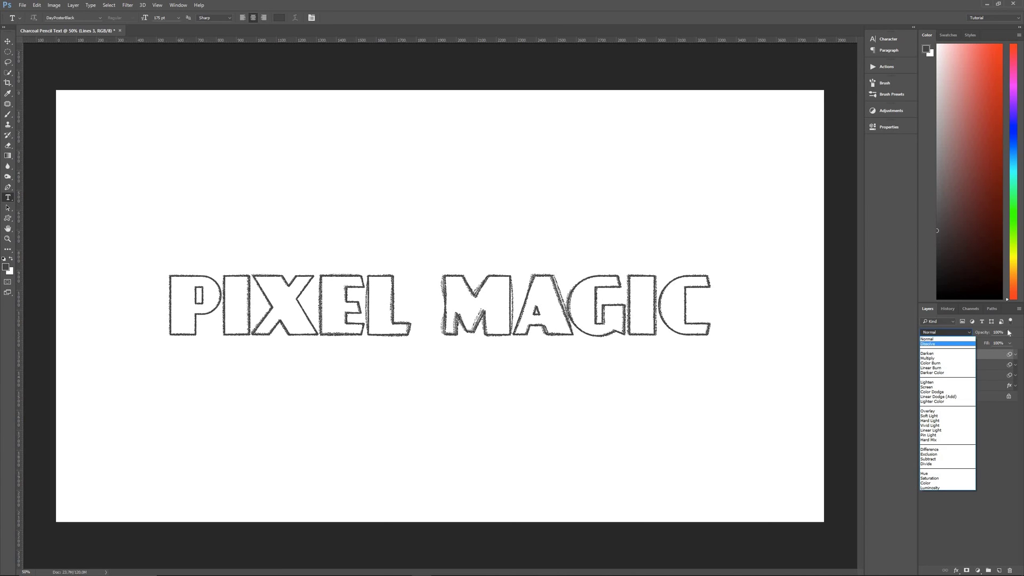
key(Return)
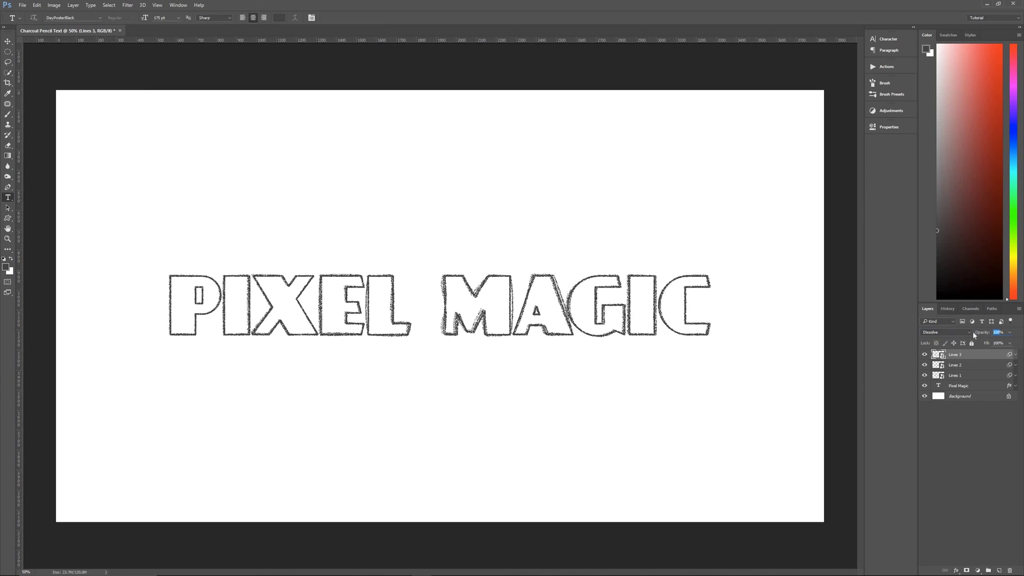
text(65)
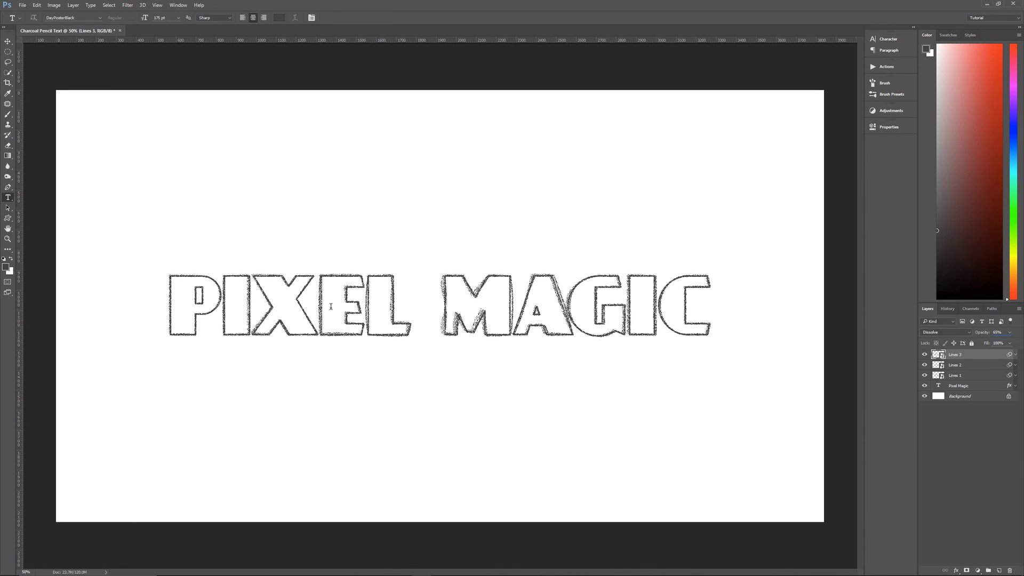
Nudge Lines 1 one step right and one step down, then select Lines 2 and Lines 3
click(962, 379)
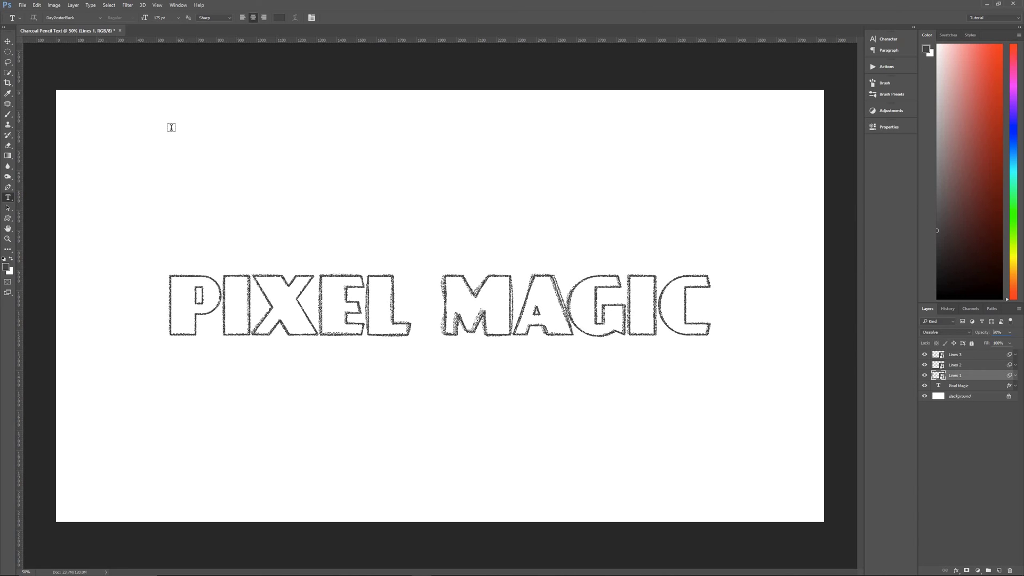
click(8, 43)
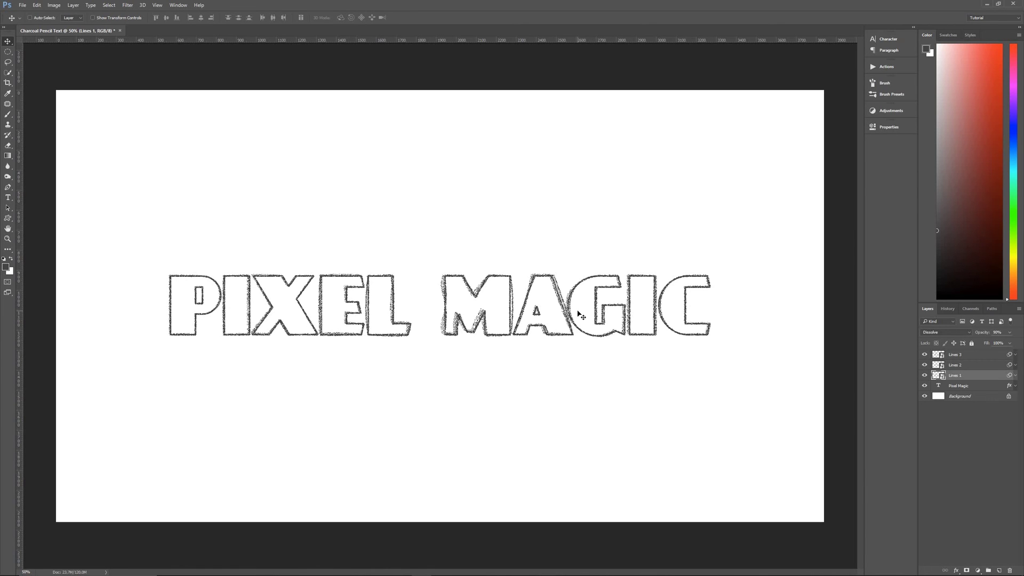
key(Right)
key(Right)
key(Right)
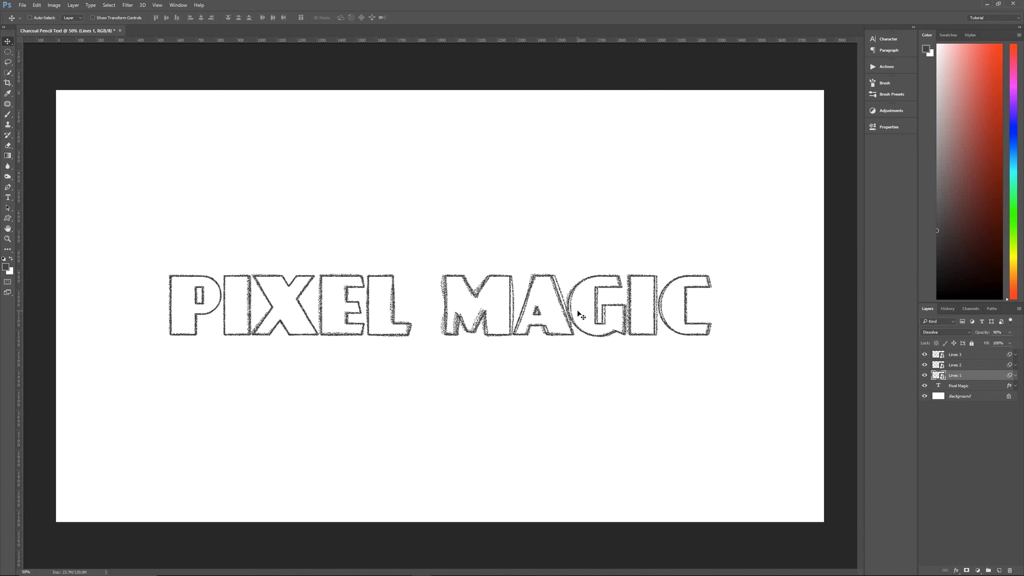
key(Down)
key(Down)
key(Down)
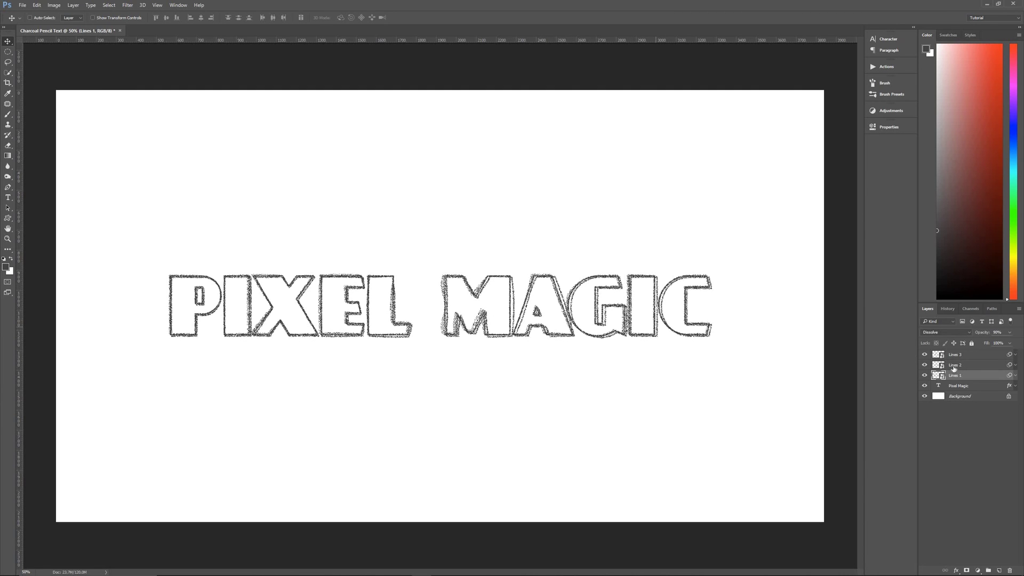
key(alt+bracketright)
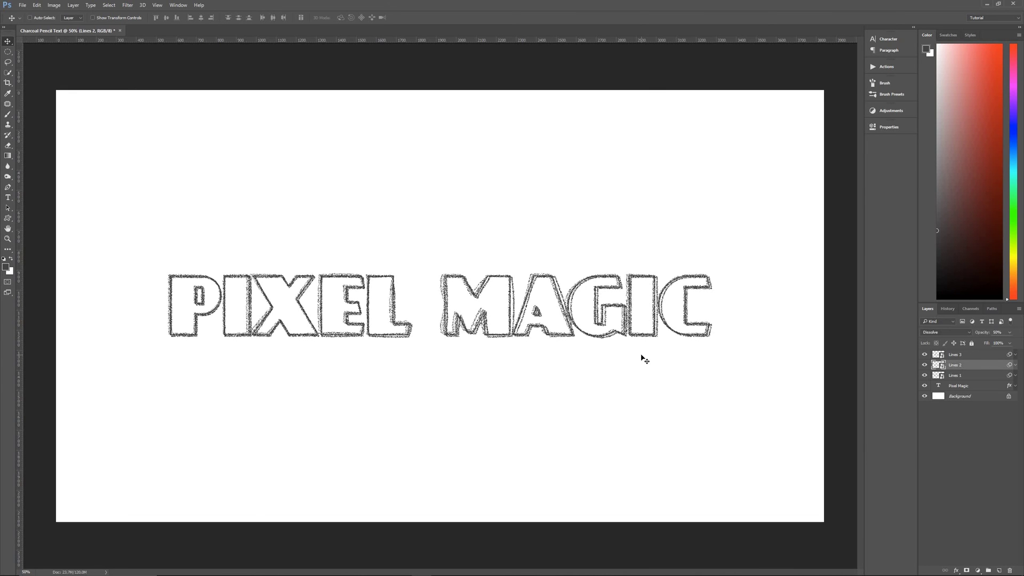
key(alt+bracketright)
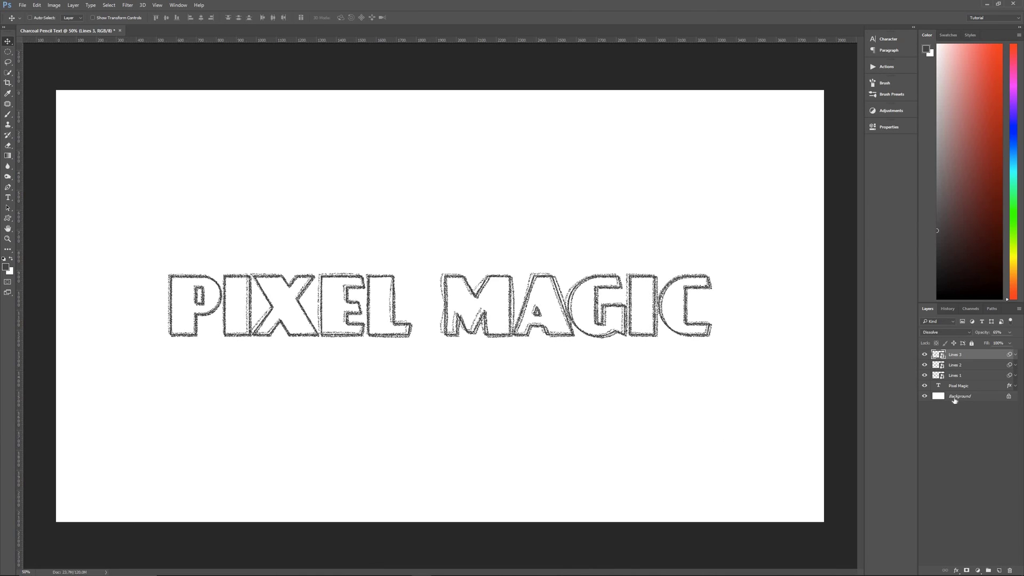
Add an empty layer above the Background and name it 'Htaching'
click(976, 399)
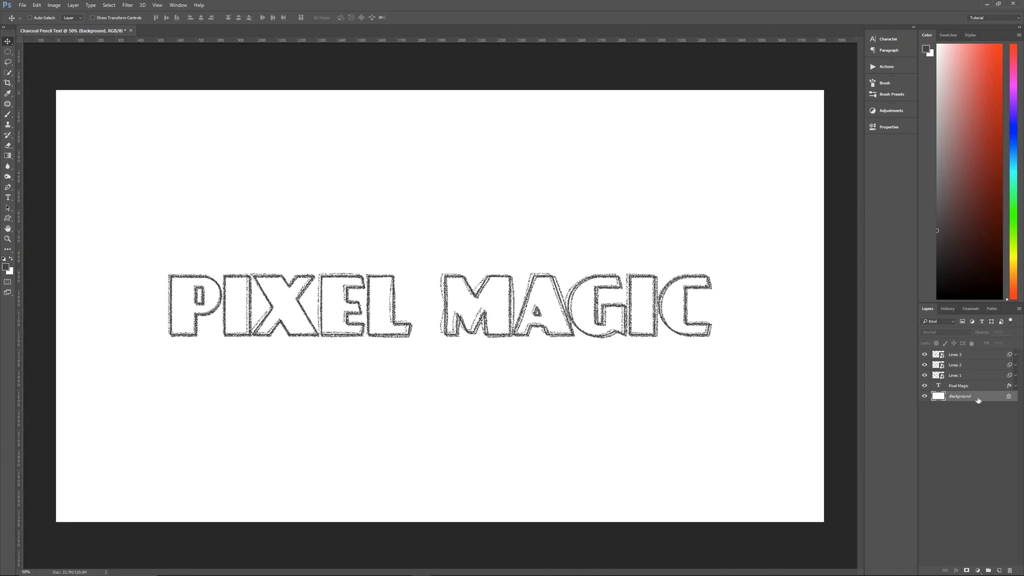
click(999, 571)
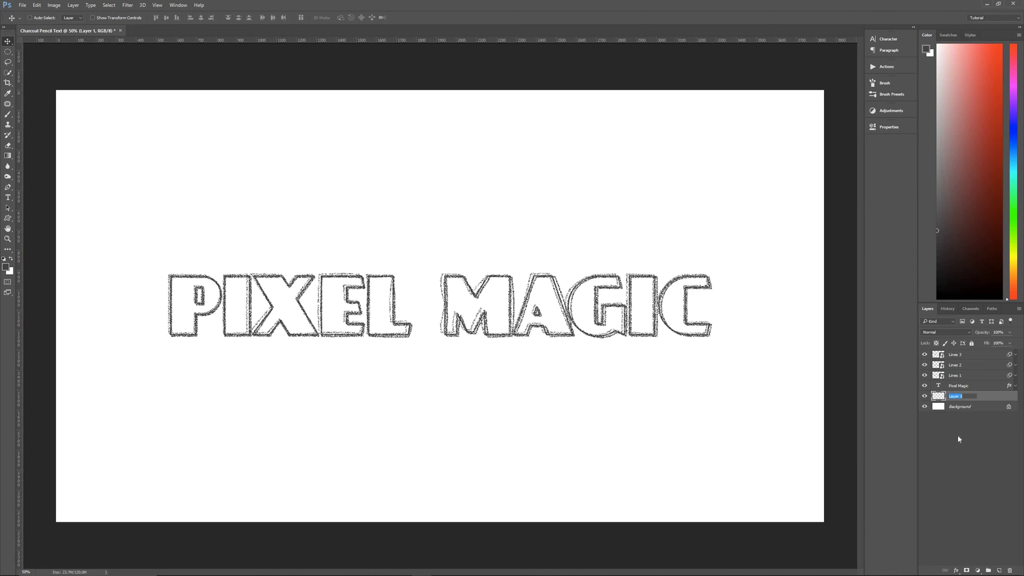
text(Htaching)
click(979, 398)
Render Fibers with variance 27 on the Hatching layer, randomizing the pattern several times
click(129, 6)
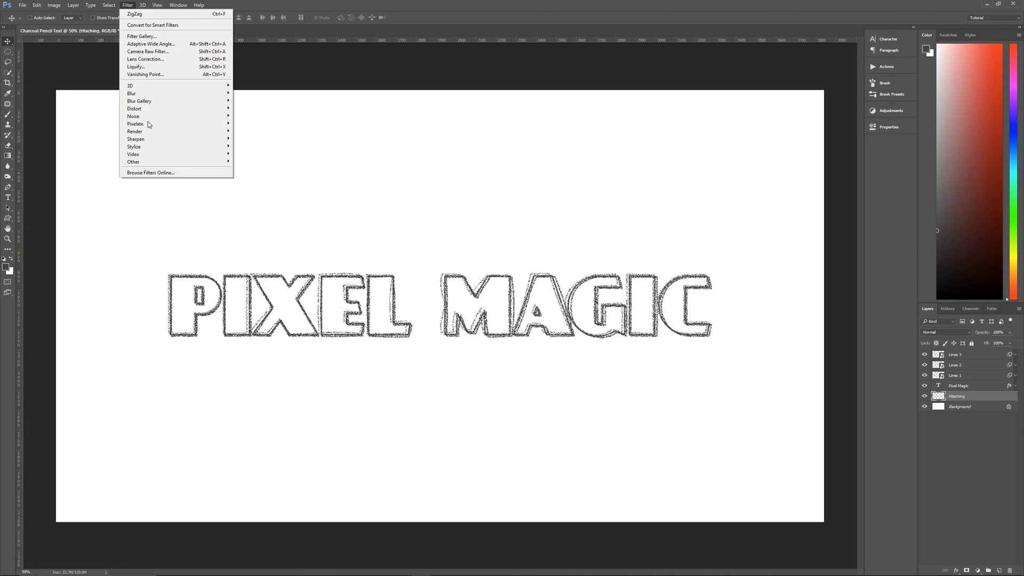
mouse_move(258, 134)
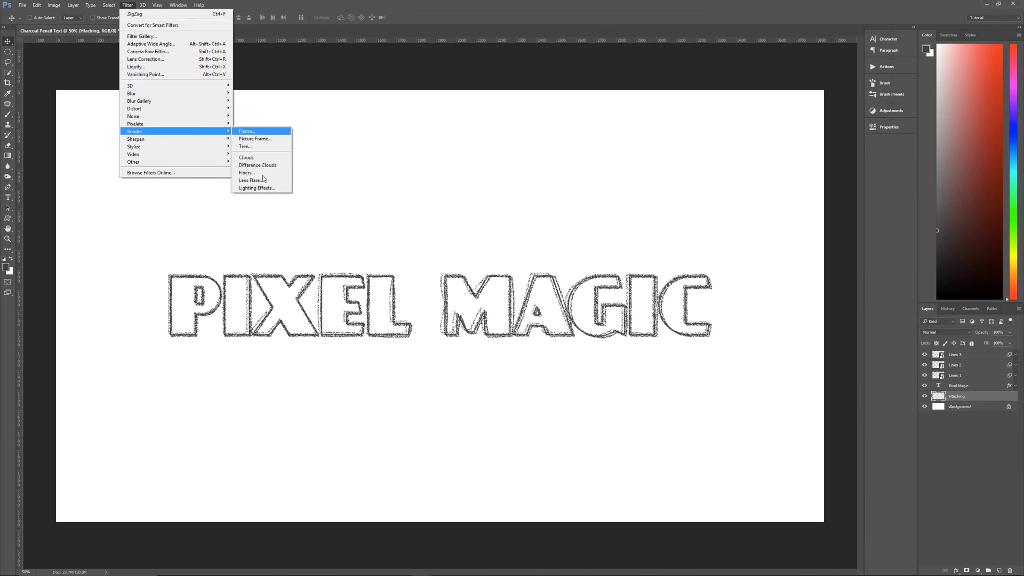
click(259, 173)
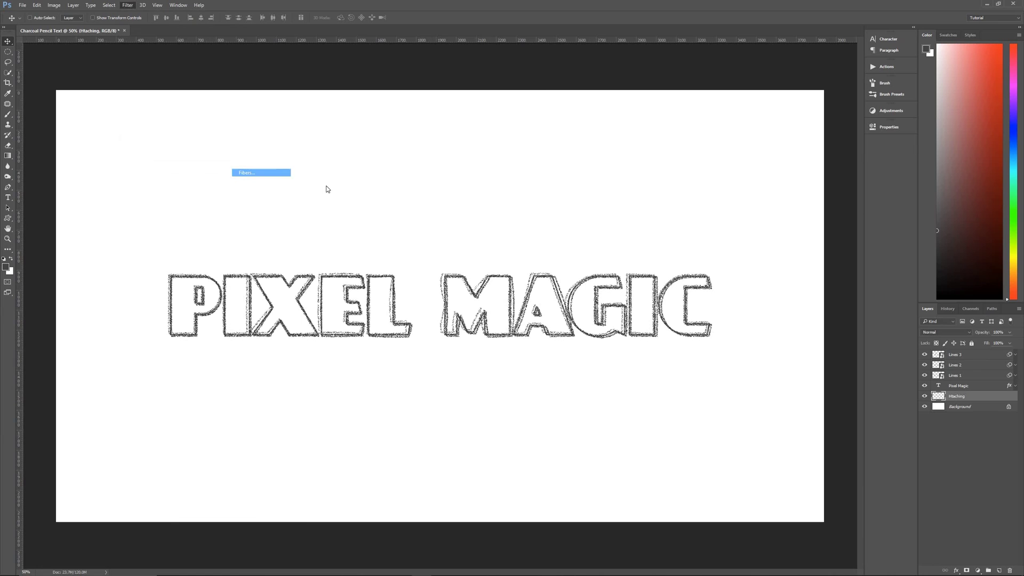
drag(467, 207, 422, 204)
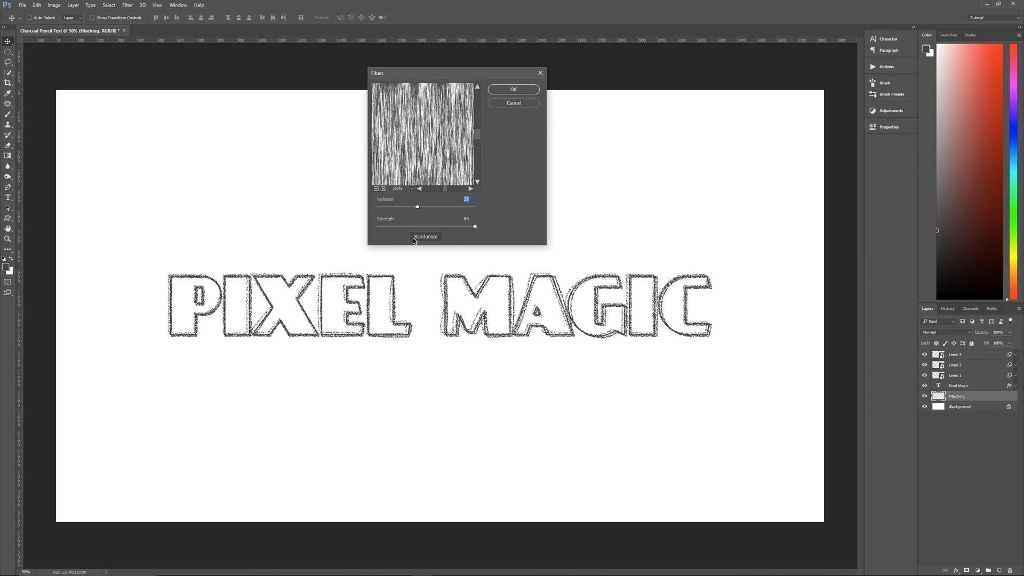
click(429, 238)
click(429, 239)
click(430, 239)
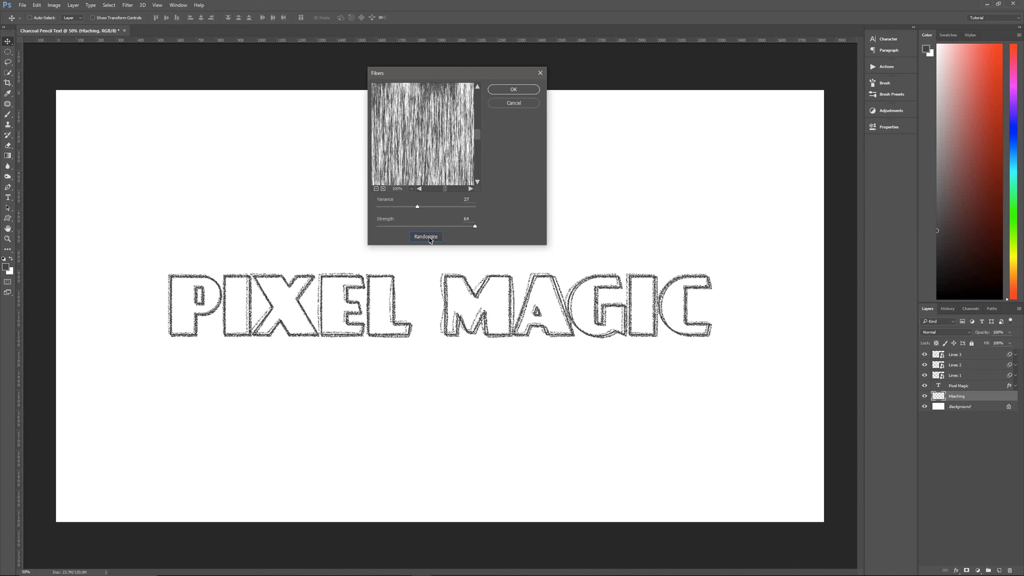
click(428, 237)
click(428, 237)
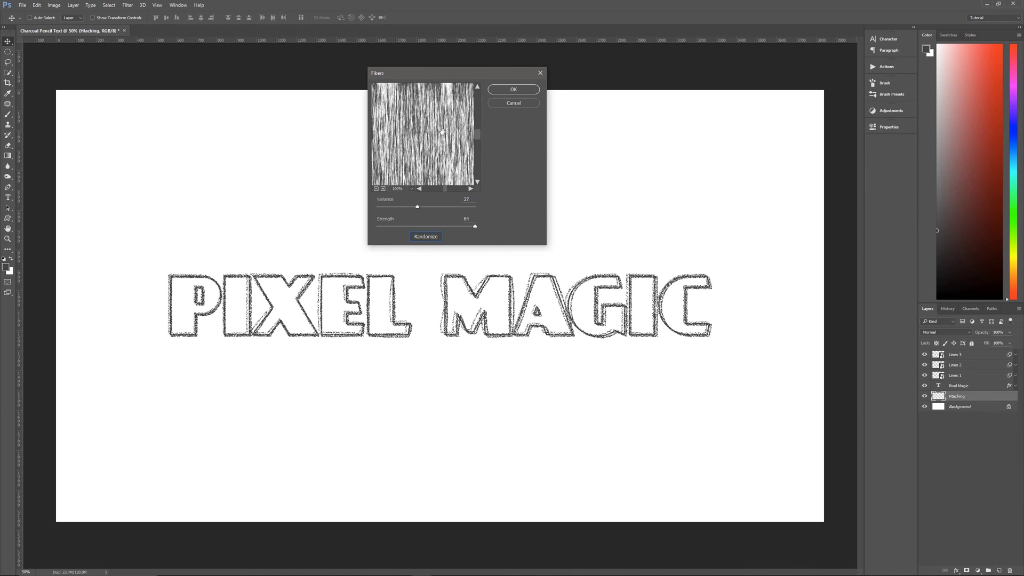
click(516, 90)
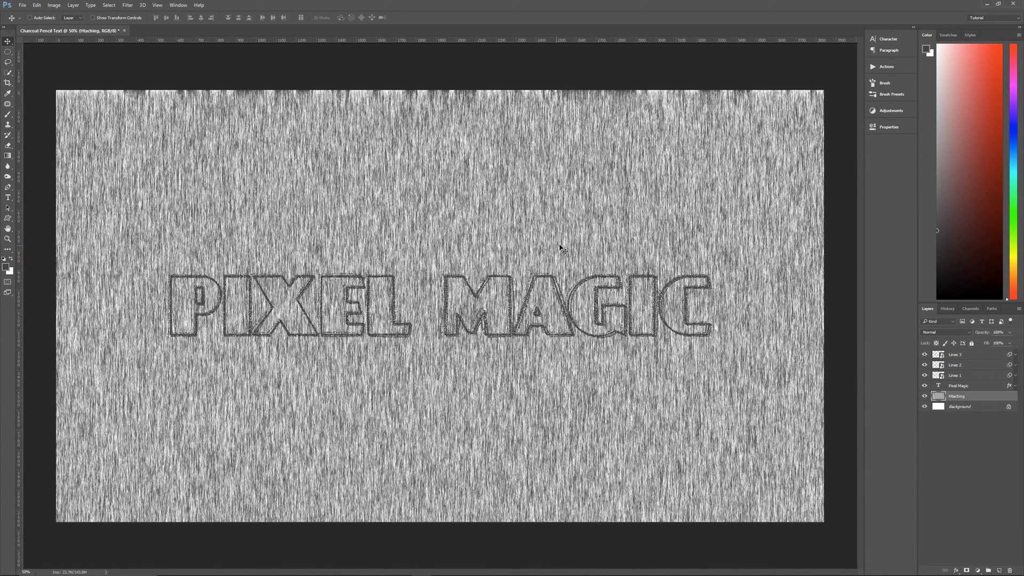
Rotate the hatching texture 45° and stretch it to cover more of the canvas
key(ctrl+t)
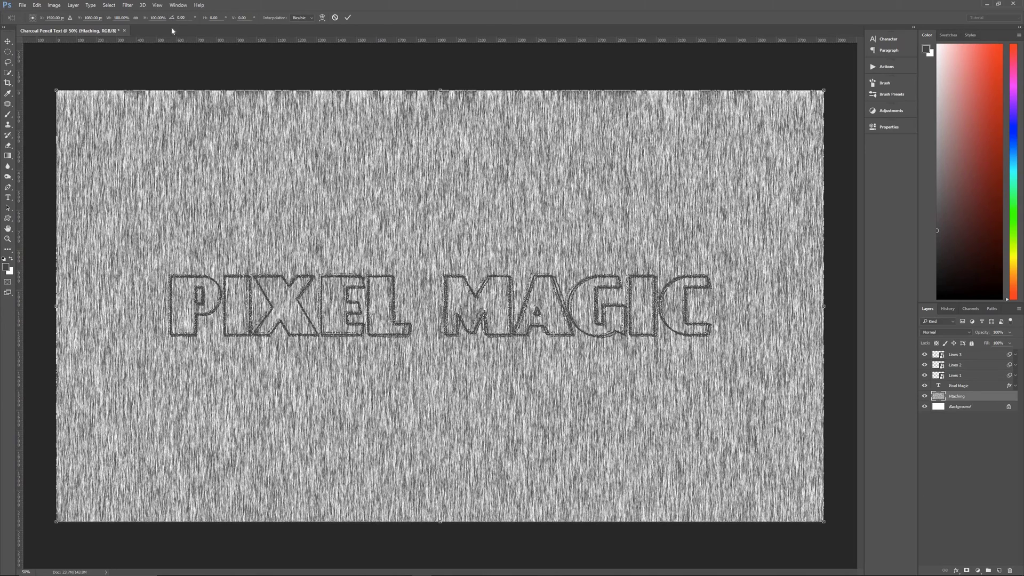
click(182, 18)
text(45)
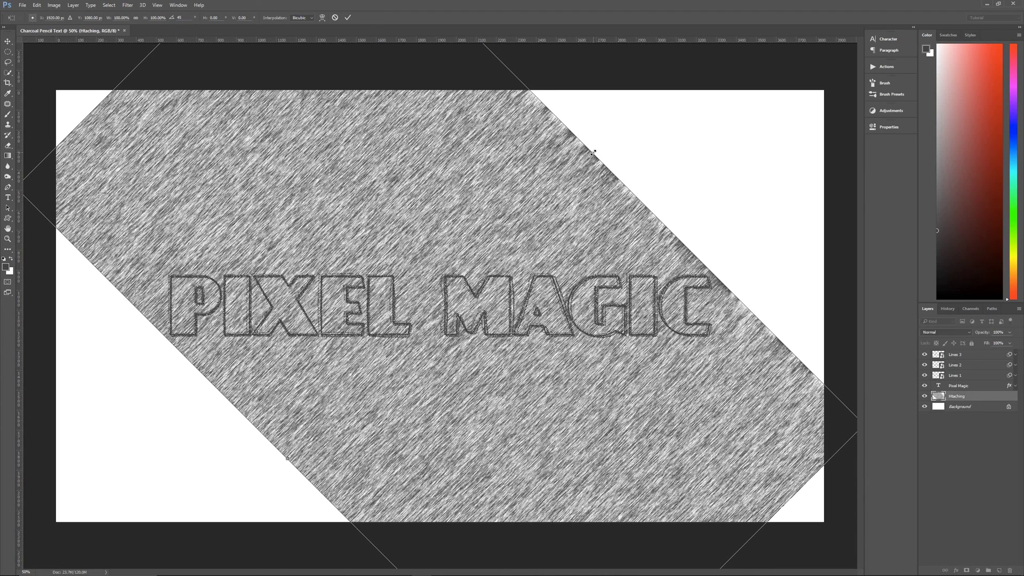
drag(601, 144, 676, 72)
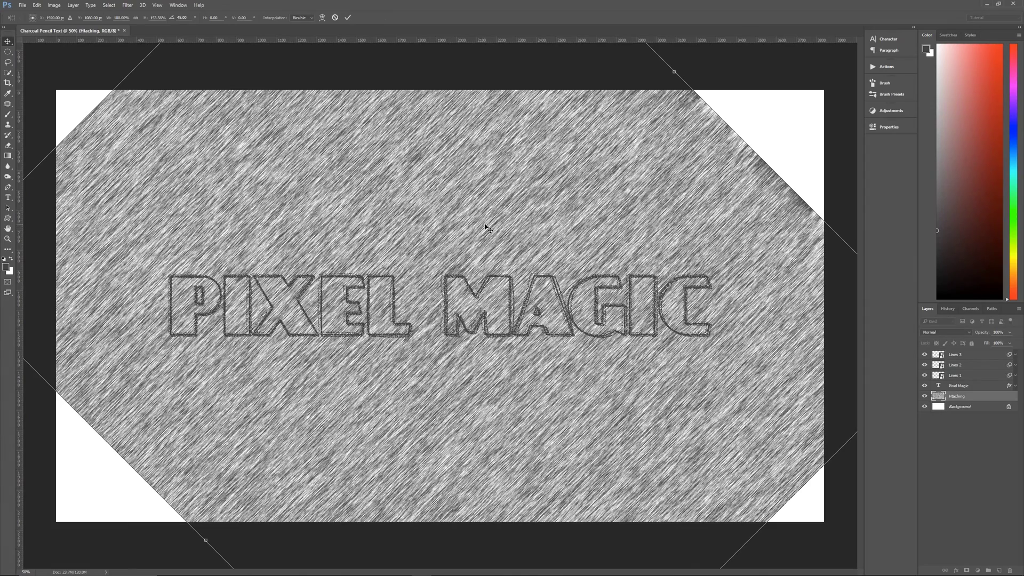
key(Return)
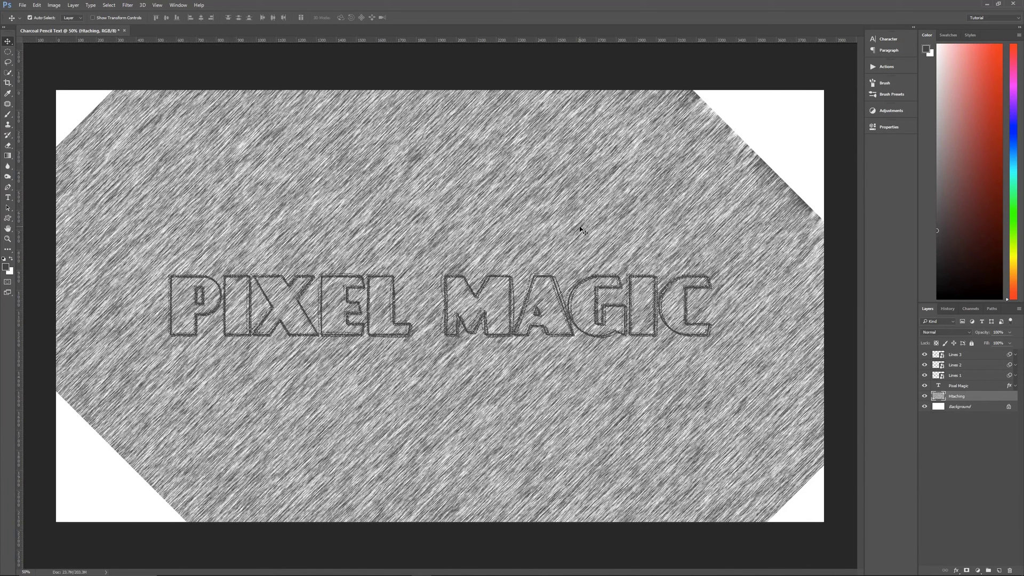
Lower the Levels white input point to about 120 to lighten the hatching into thin strokes
key(ctrl+l)
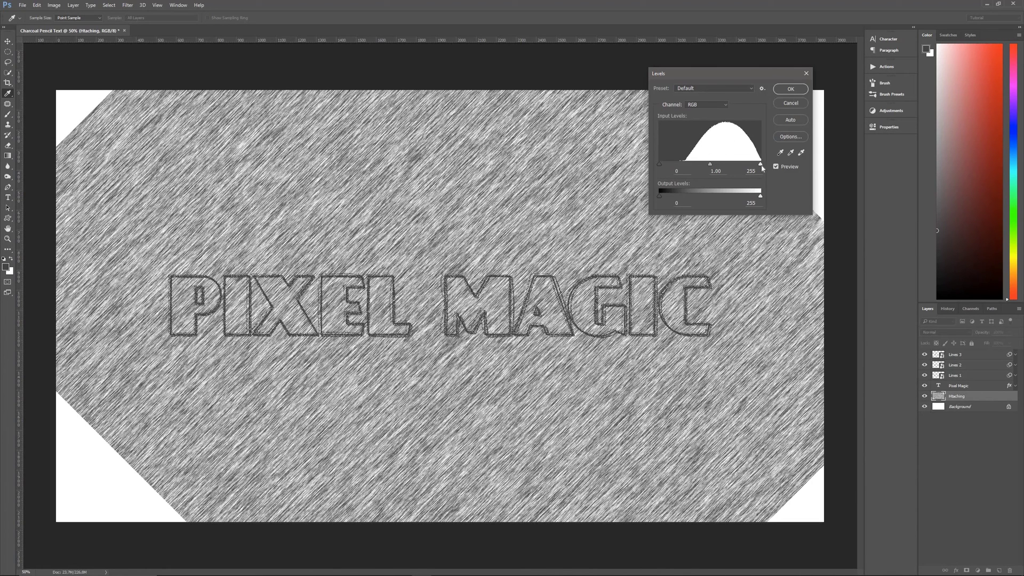
drag(760, 164, 712, 165)
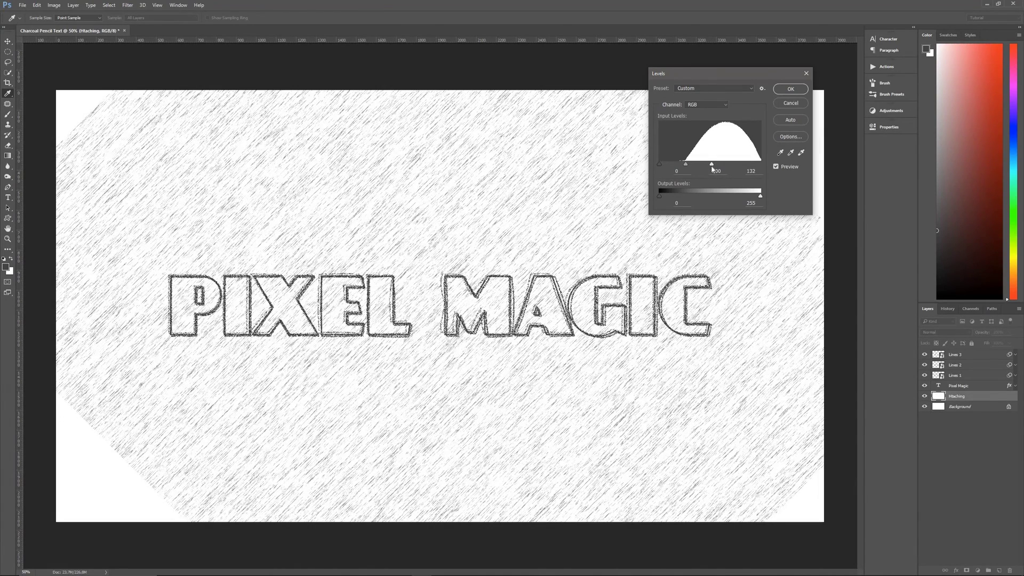
drag(711, 167, 711, 168)
drag(712, 167, 708, 167)
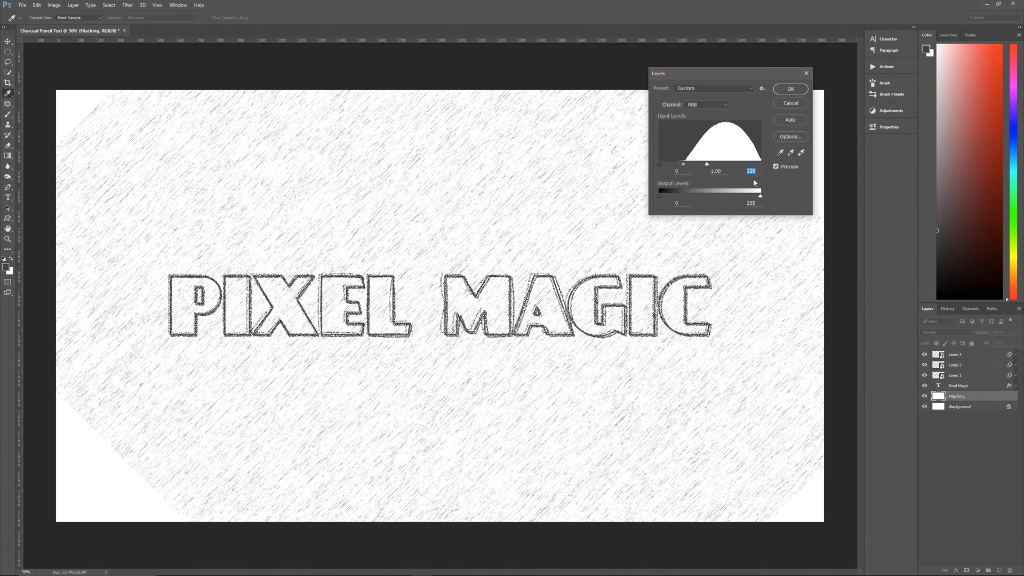
click(797, 90)
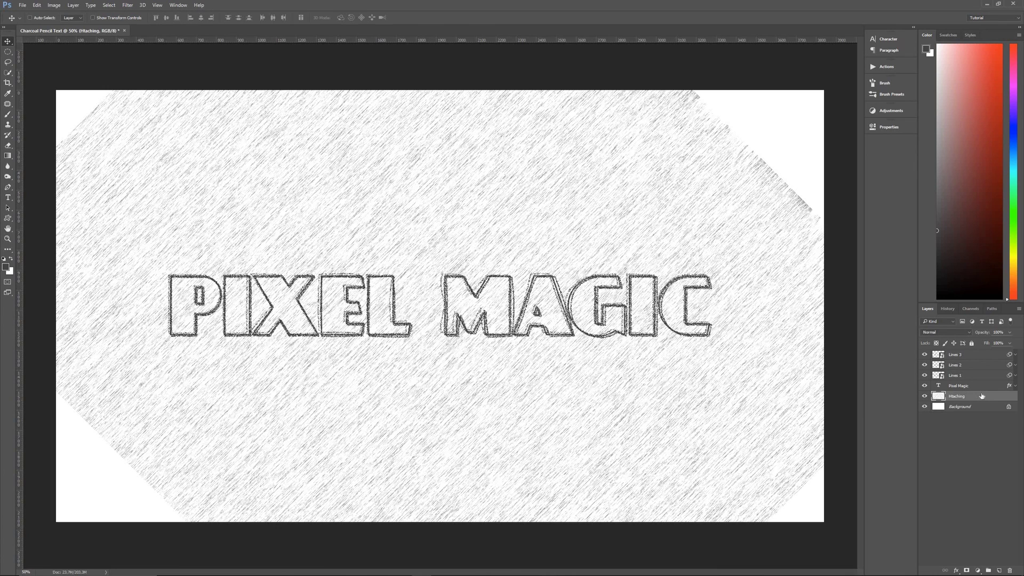
Duplicate the hatching, flip the copy horizontally, and set its blend mode to Multiply
key(ctrl+j)
key(ctrl+t)
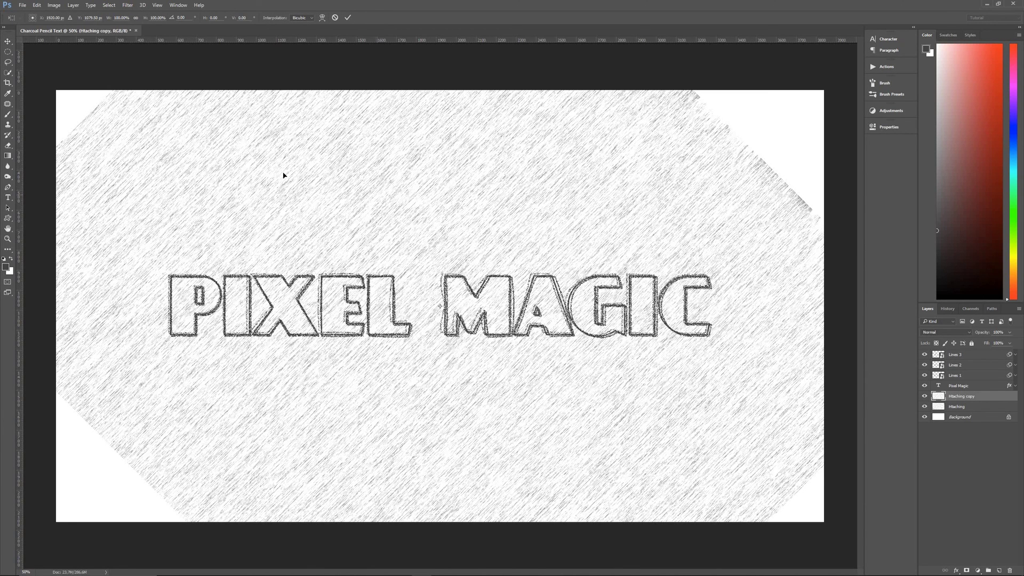
right_click(430, 191)
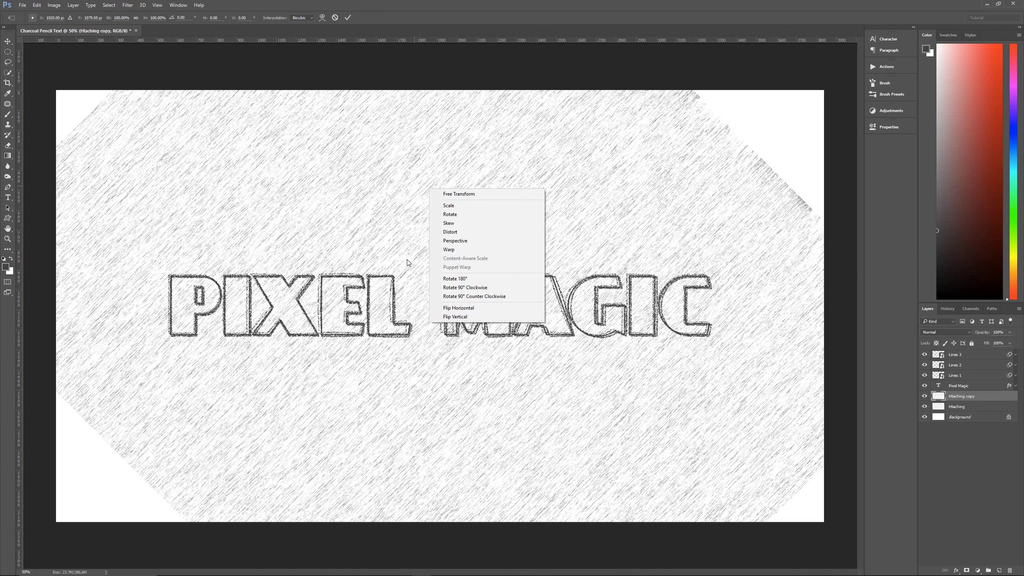
click(458, 309)
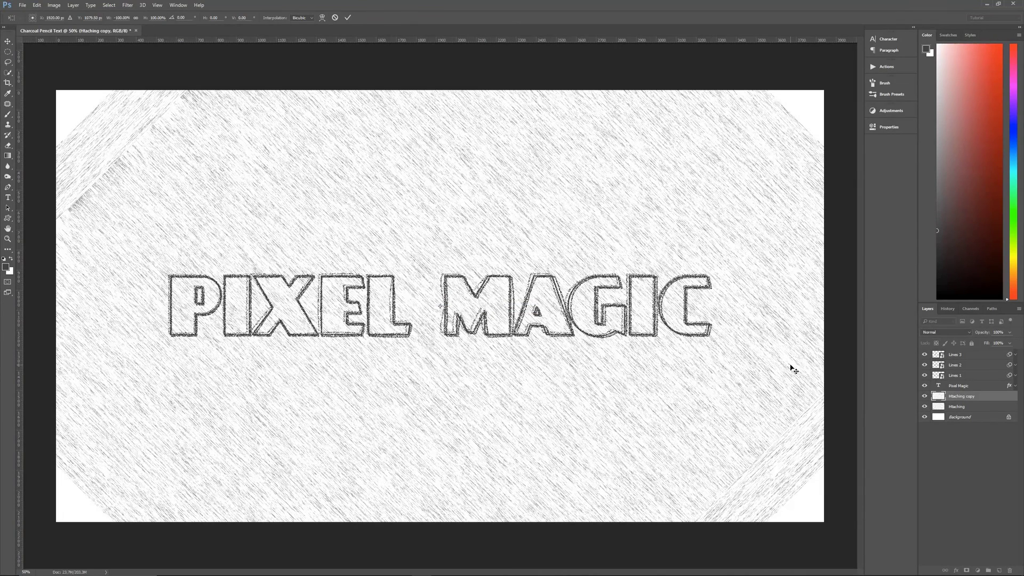
key(Return)
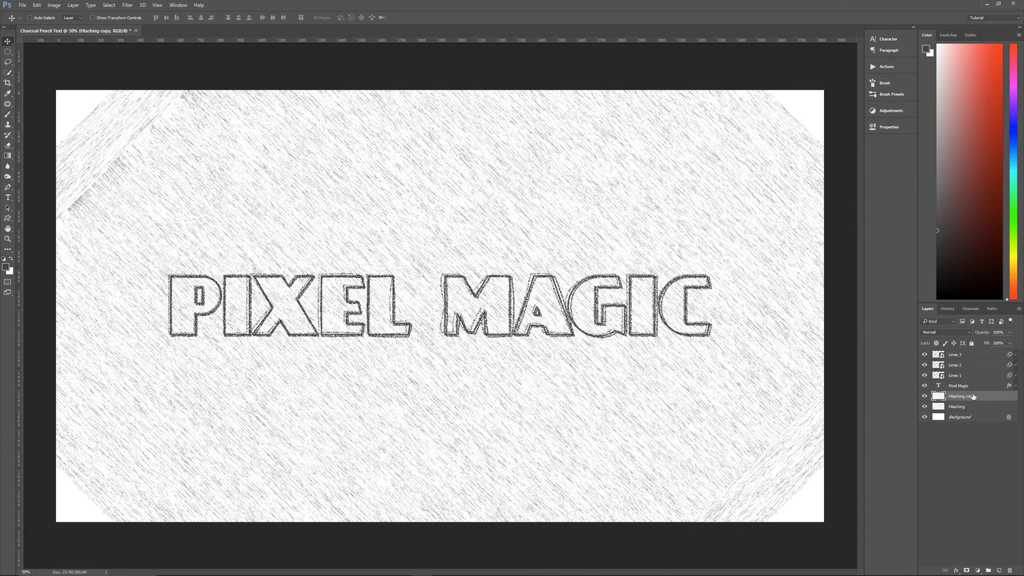
click(940, 332)
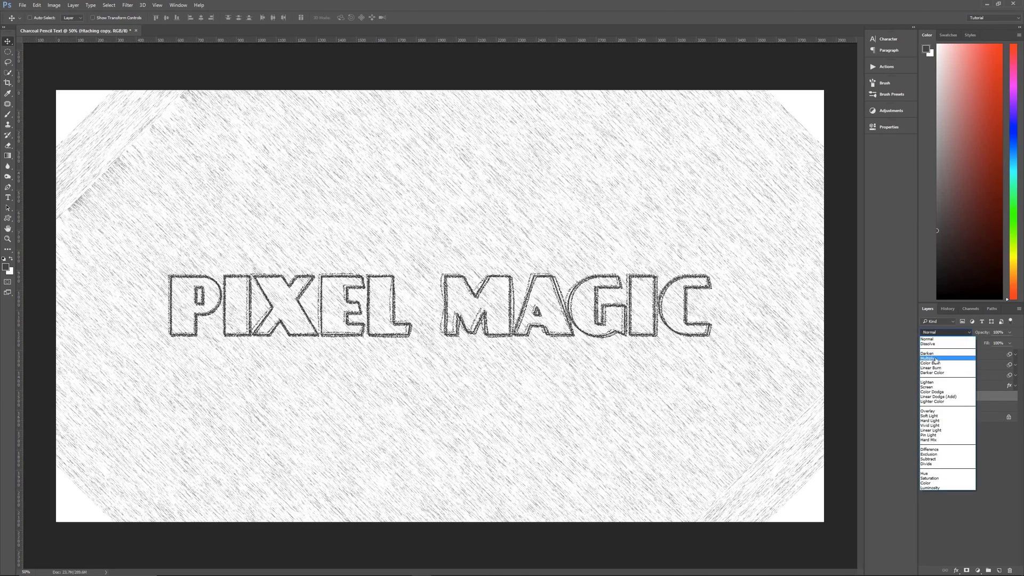
click(936, 359)
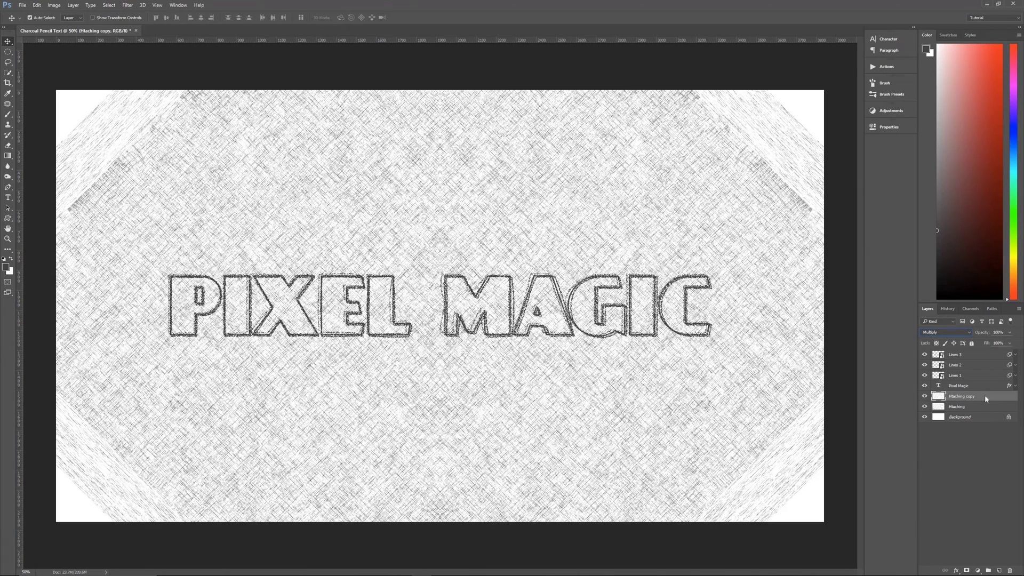
Merge the mirrored copy into Hatching and load the PIXEL MAGIC letters as a selection
key(Delete)
drag(939, 386, 939, 391)
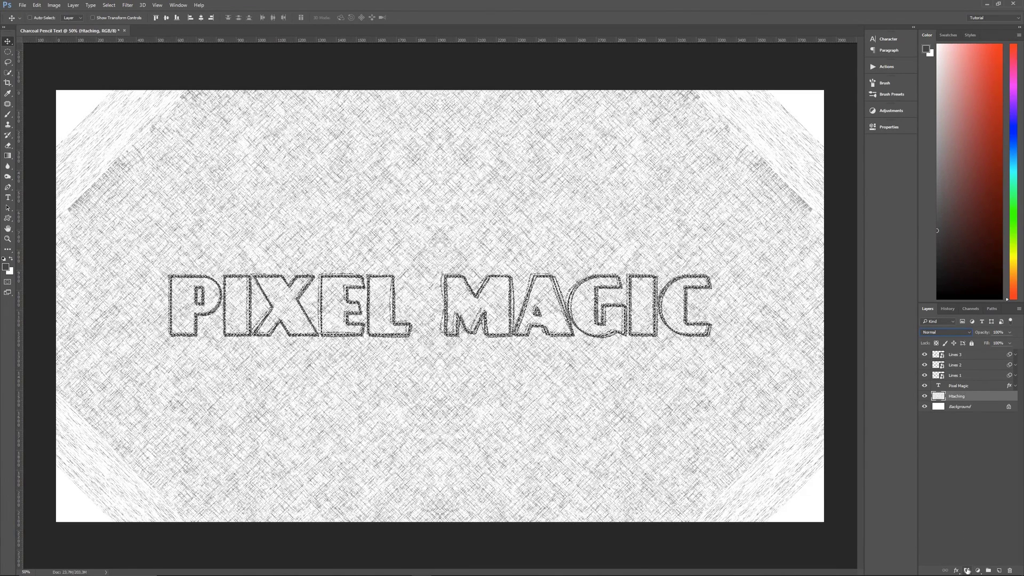
Mask the hatching to the letters, then set it to Dissolve at 80% opacity
click(967, 570)
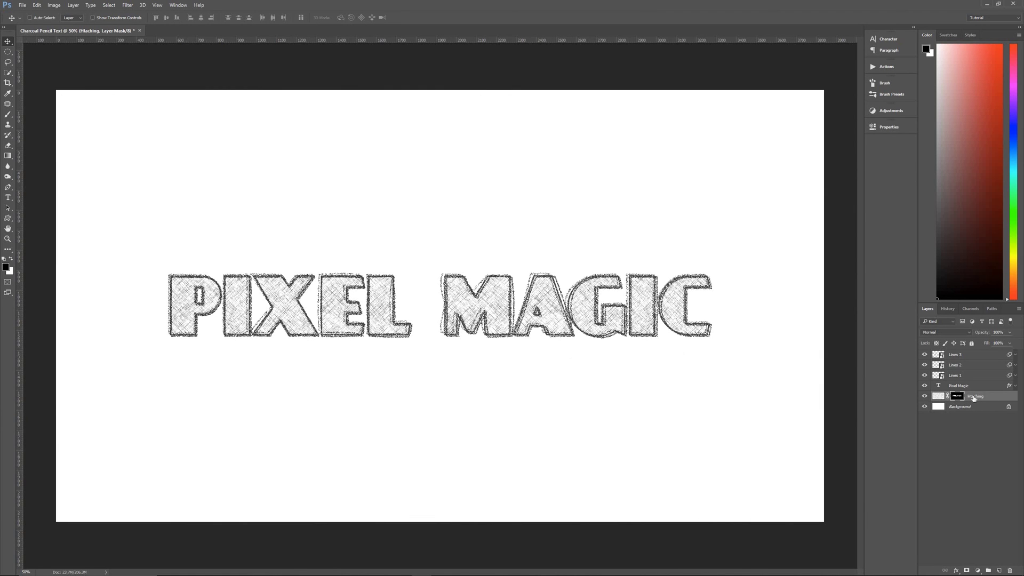
click(976, 397)
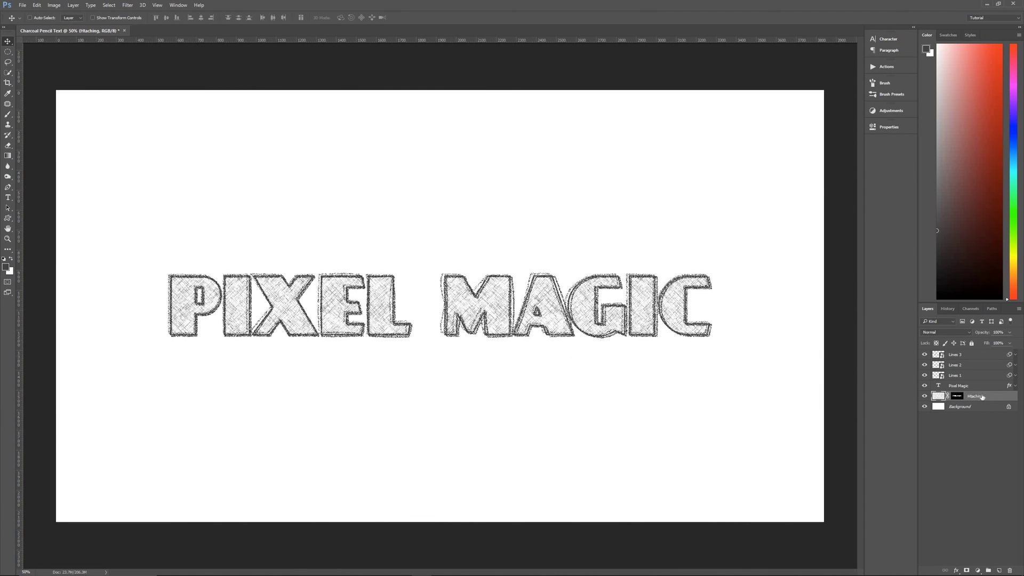
click(968, 333)
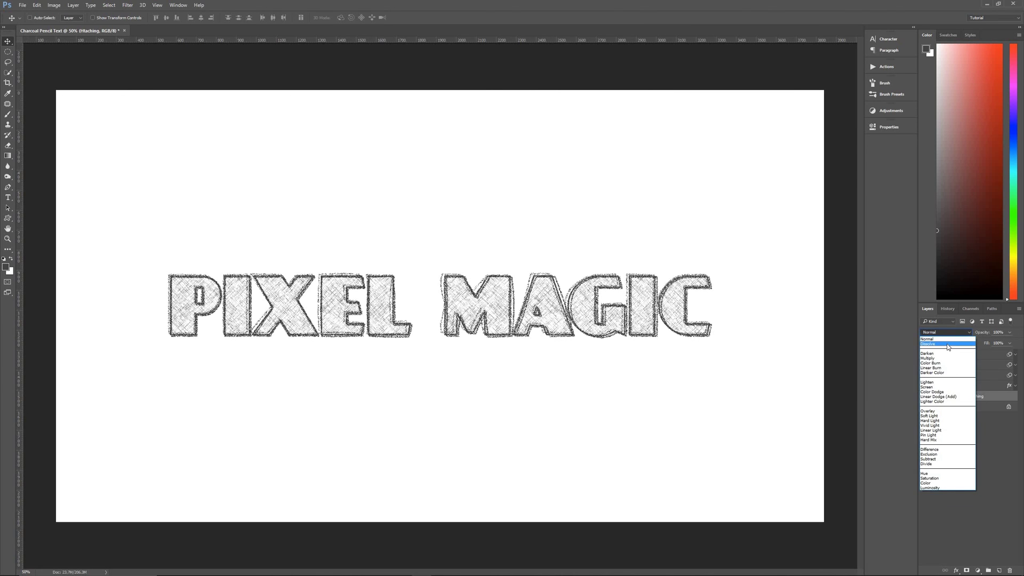
click(949, 344)
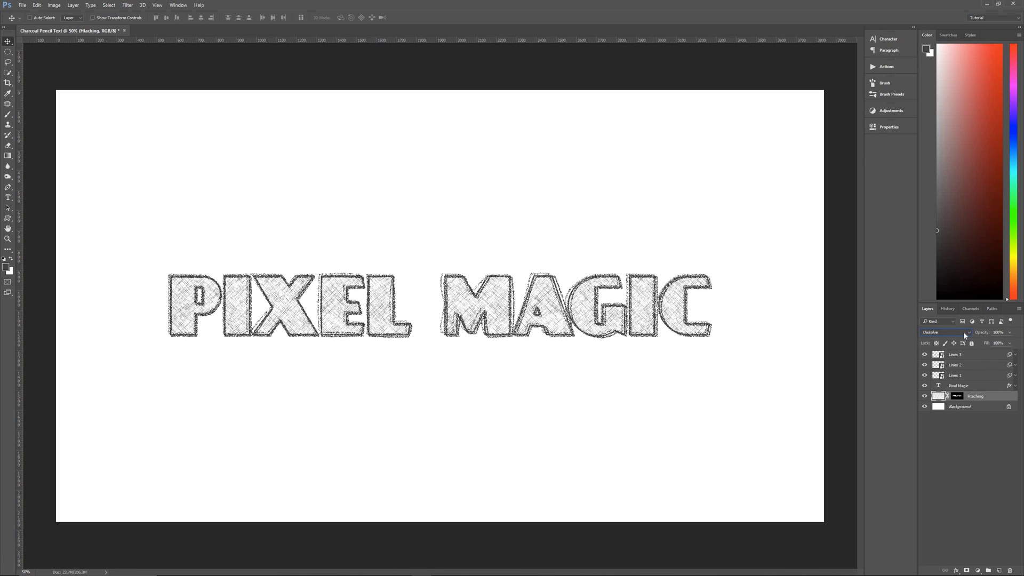
text(80)
Select layers Lines 3 through Hatching and convert them into one smart object
shift+click(982, 355)
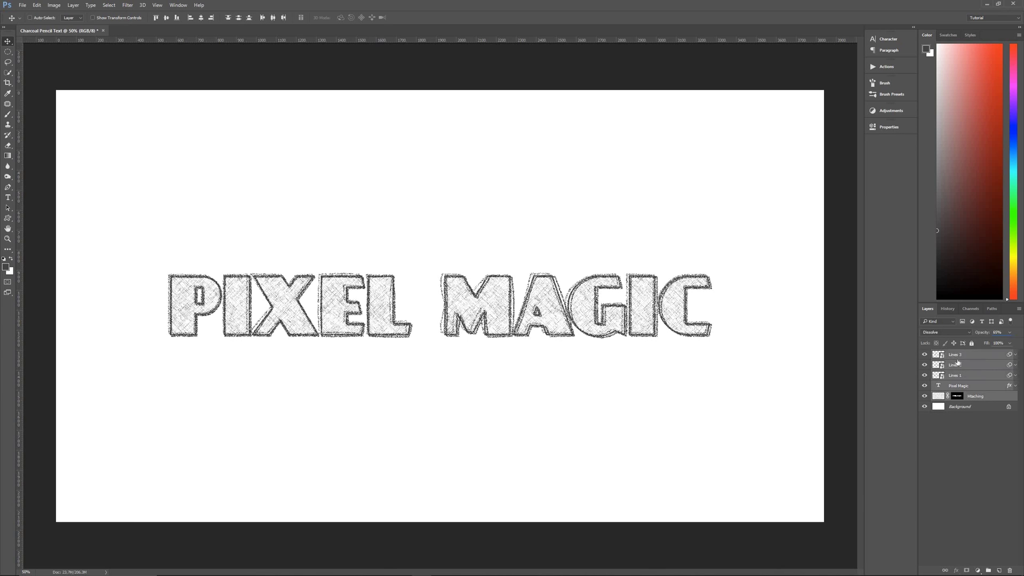
right_click(974, 352)
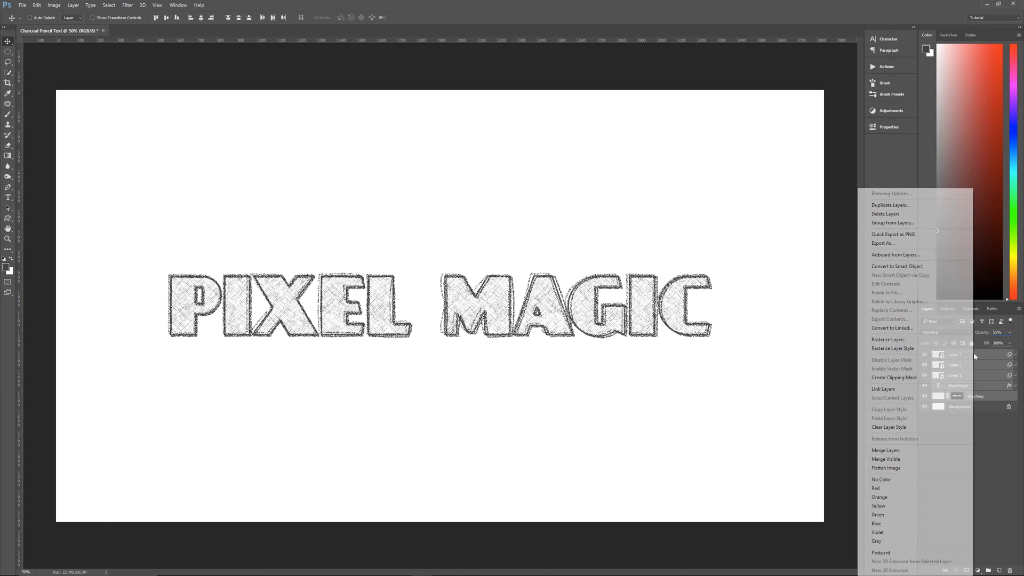
click(899, 266)
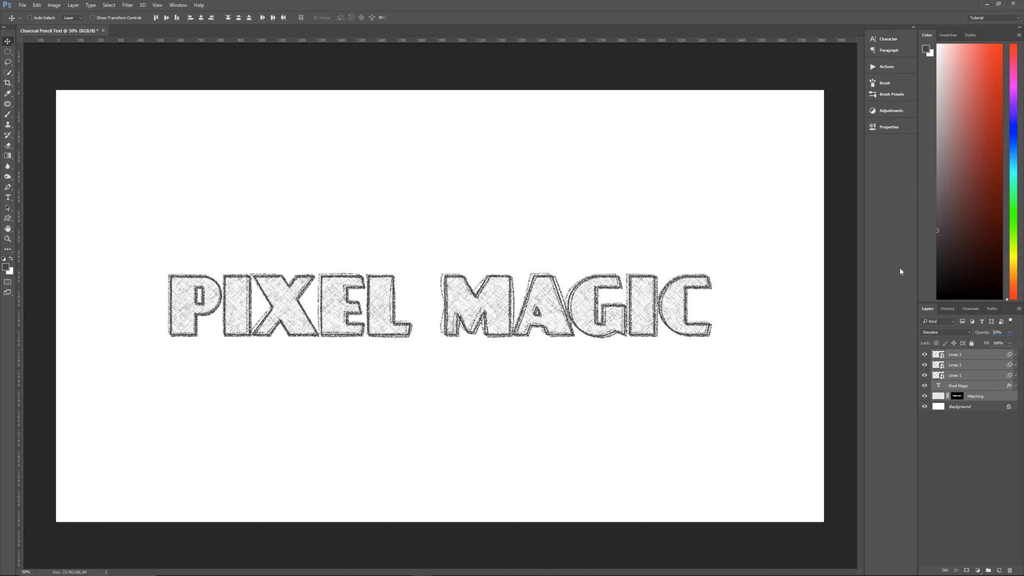